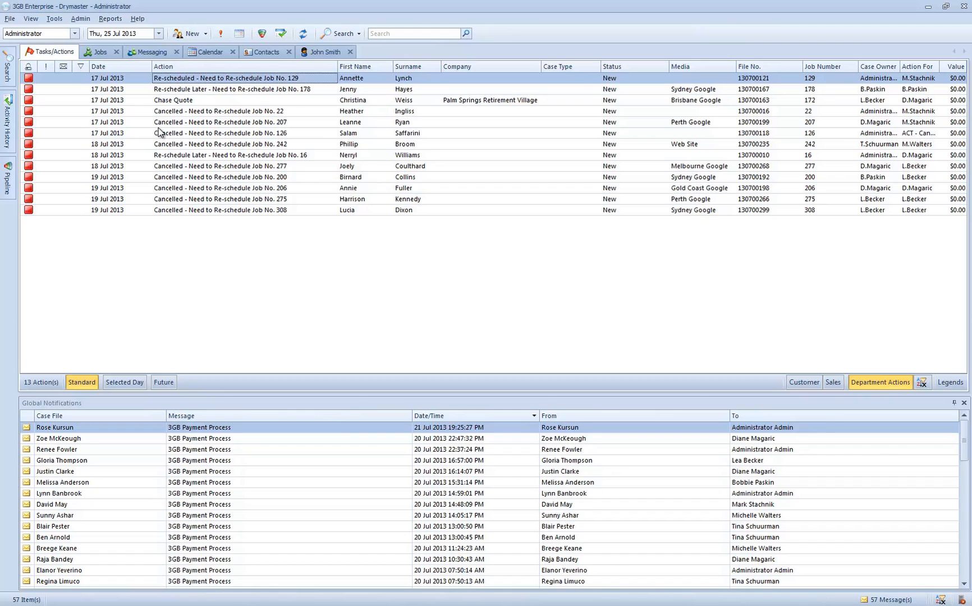
Step: Review the job tracking list, the message inbox and the day calendar
{"action": "left_click", "coordinate": [94, 54]}
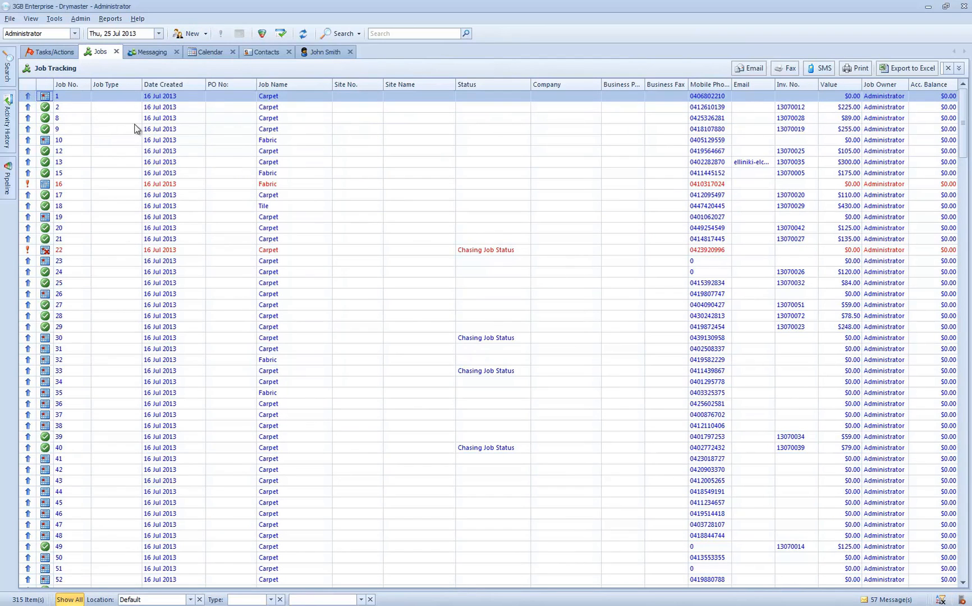
{"action": "left_click", "coordinate": [156, 55]}
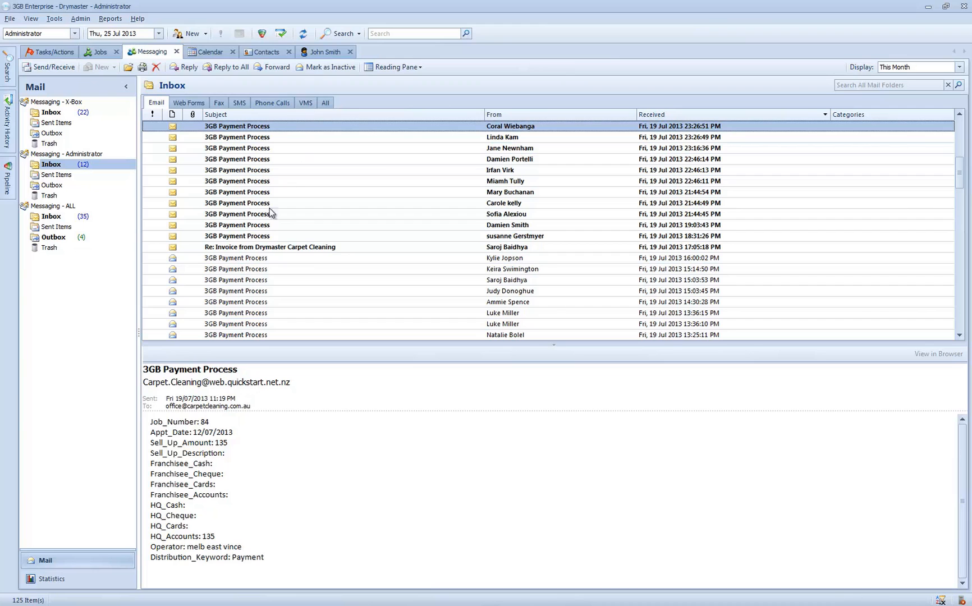
{"action": "left_click", "coordinate": [209, 51]}
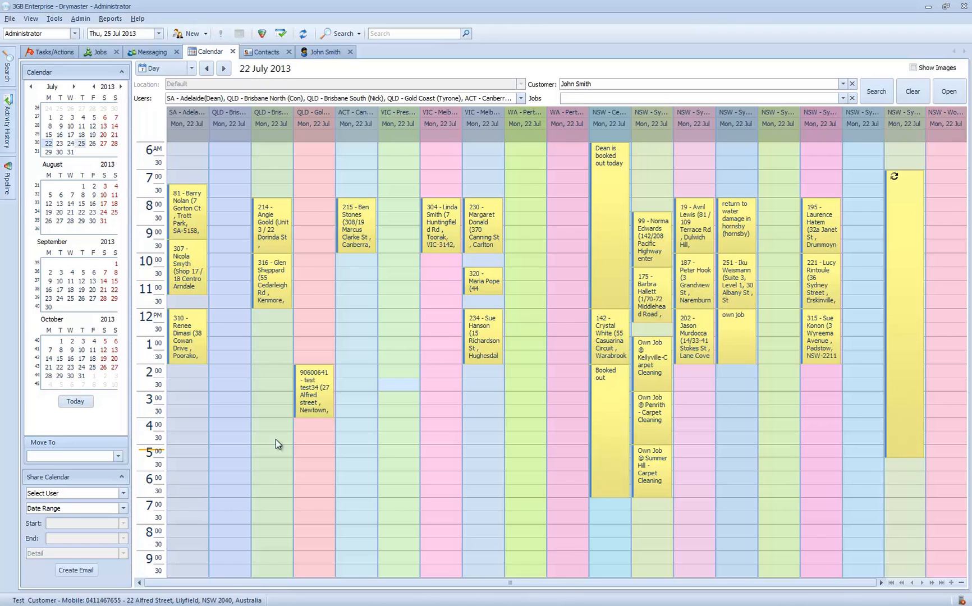
Step: In the open customer record's sales, add a J-Carpet item priced at $100 including tax
{"action": "left_click", "coordinate": [323, 52]}
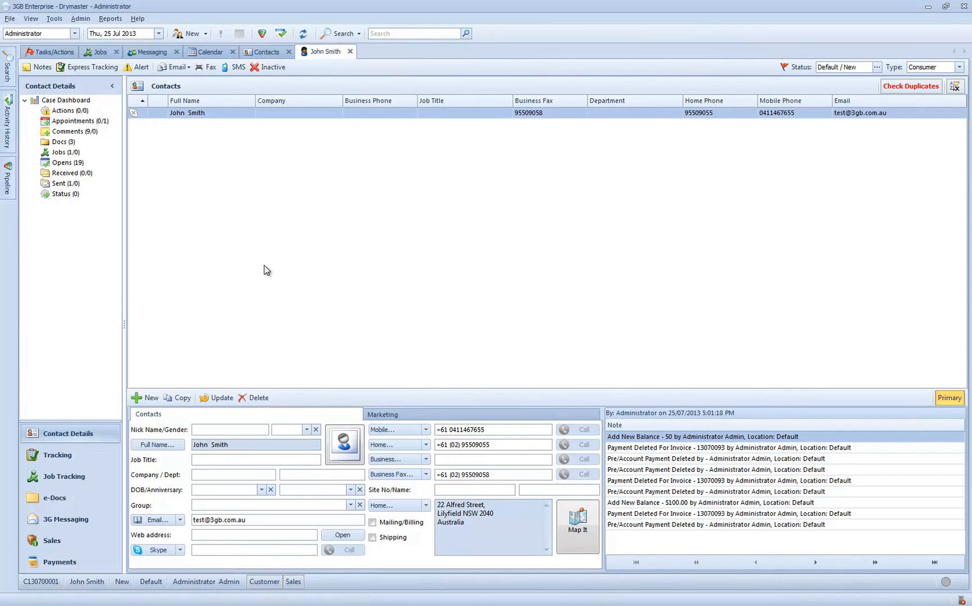
{"action": "left_click", "coordinate": [76, 540]}
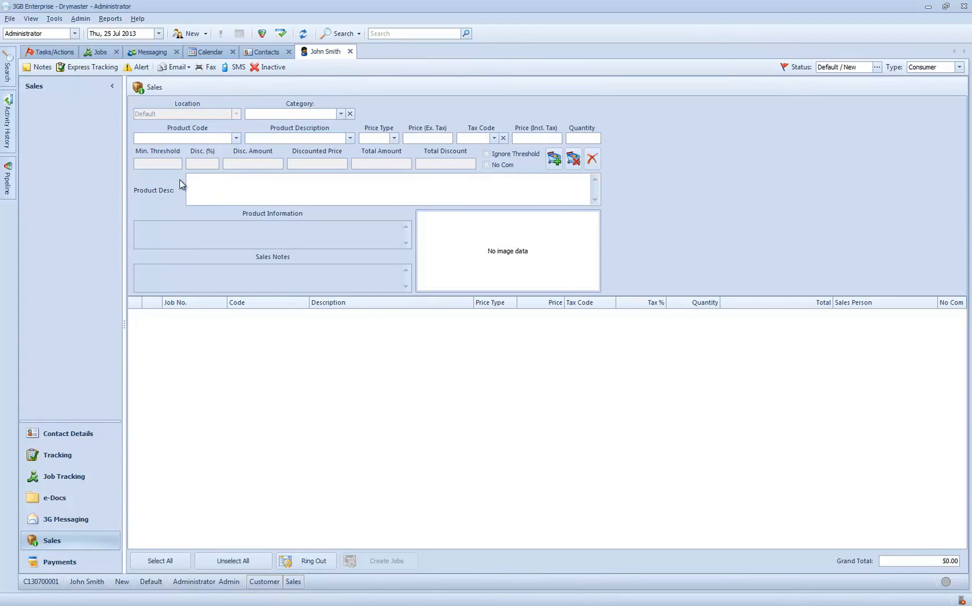
{"action": "left_click", "coordinate": [214, 139]}
{"action": "left_click", "coordinate": [206, 162]}
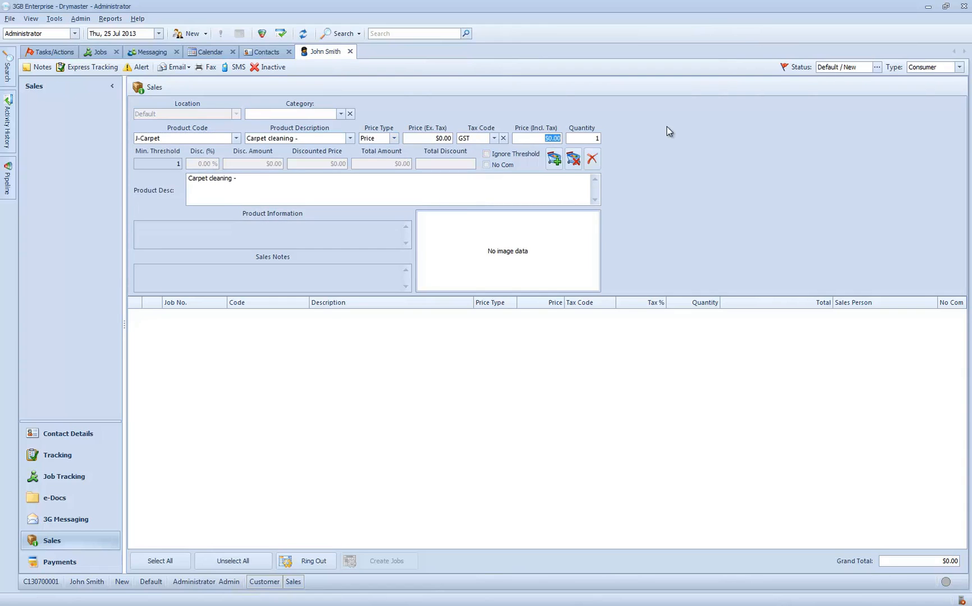
{"action": "type", "text": "100"}
{"action": "key", "text": "Tab"}
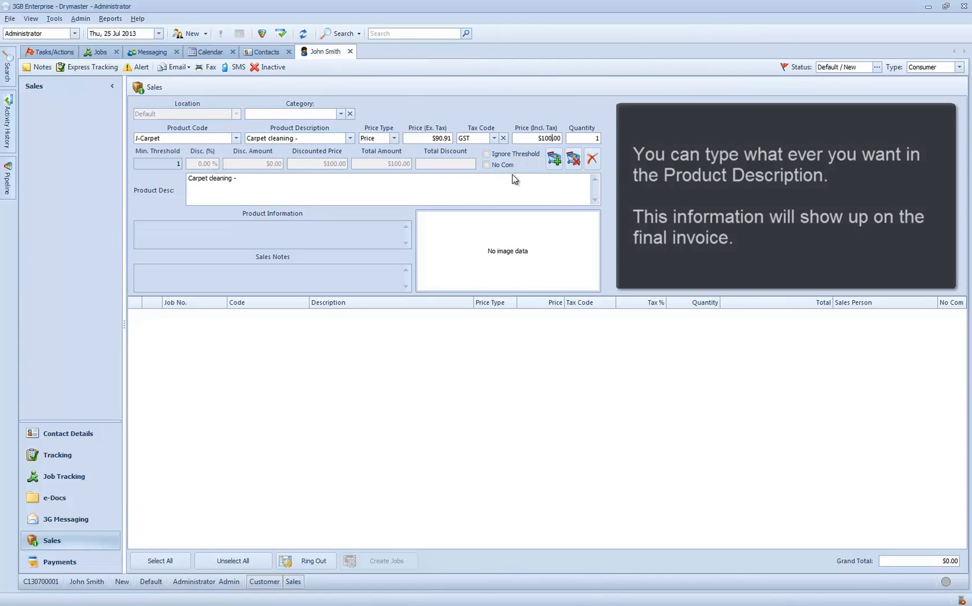
{"action": "left_click", "coordinate": [550, 163]}
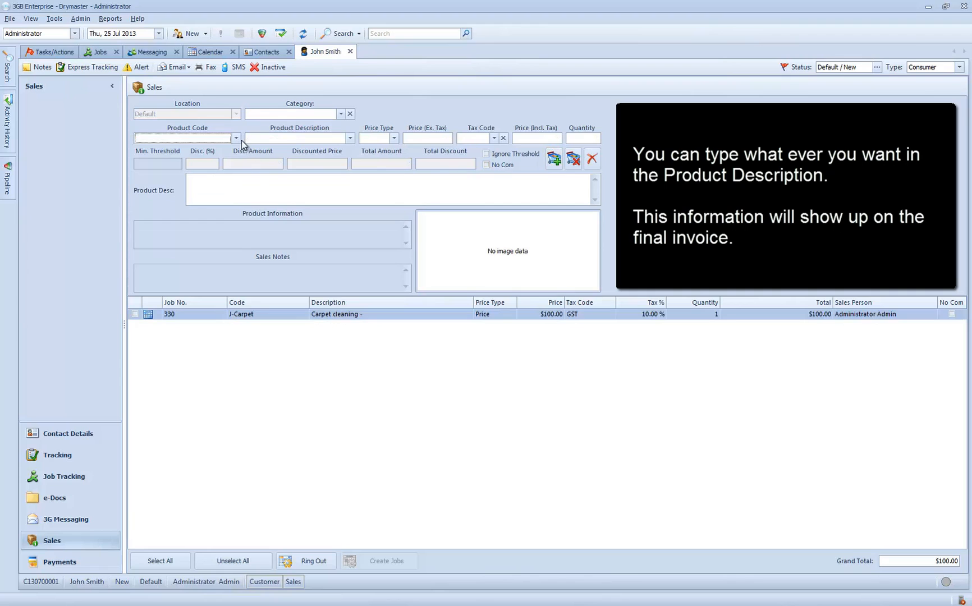
Step: Add the S-WD-Hire of carpet drying fans item to the sale at $50 including tax
{"action": "left_click", "coordinate": [219, 137]}
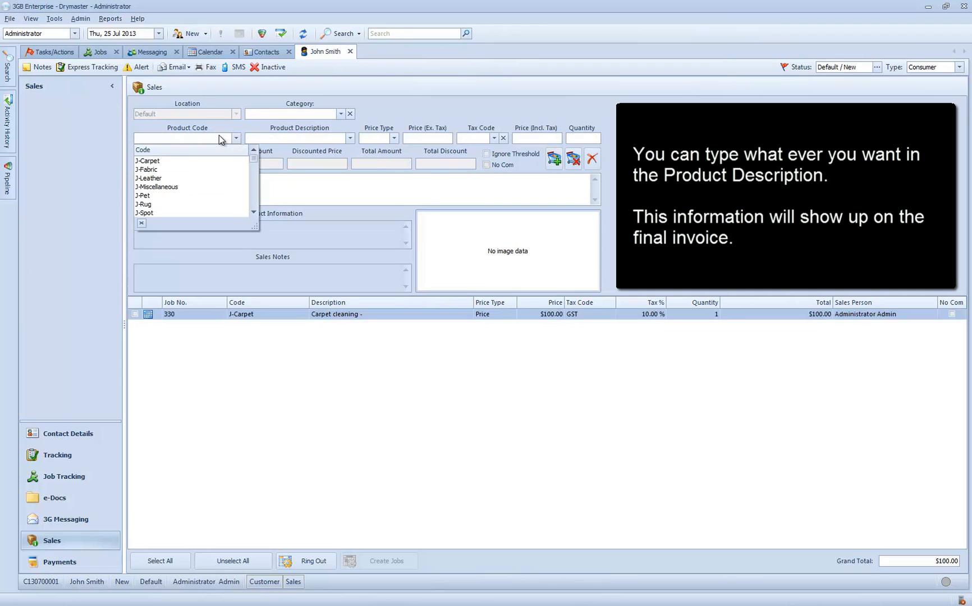
{"action": "type", "text": "S-D"}
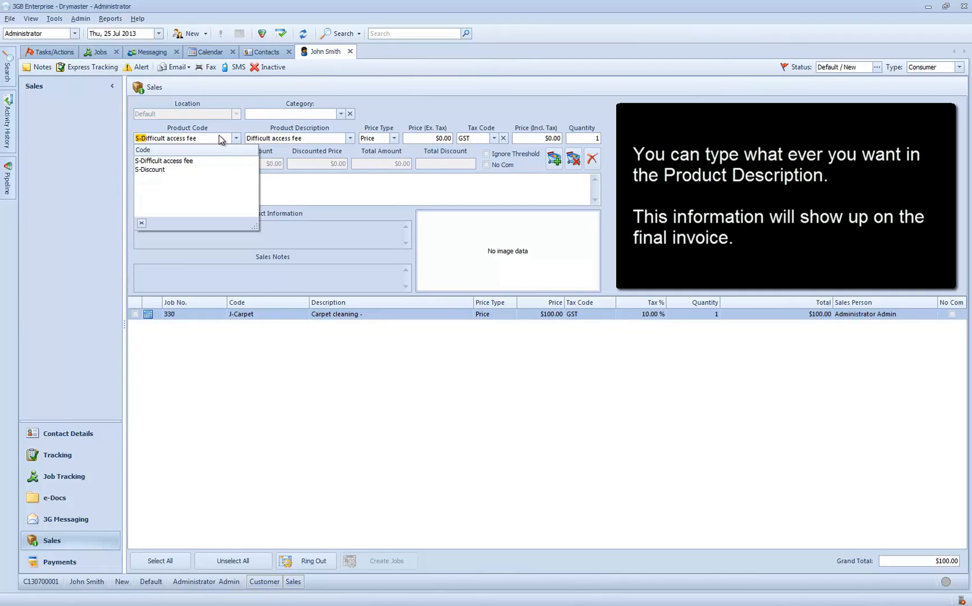
{"action": "key", "text": "BackSpace"}
{"action": "type", "text": "WD"}
{"action": "left_click", "coordinate": [220, 246]}
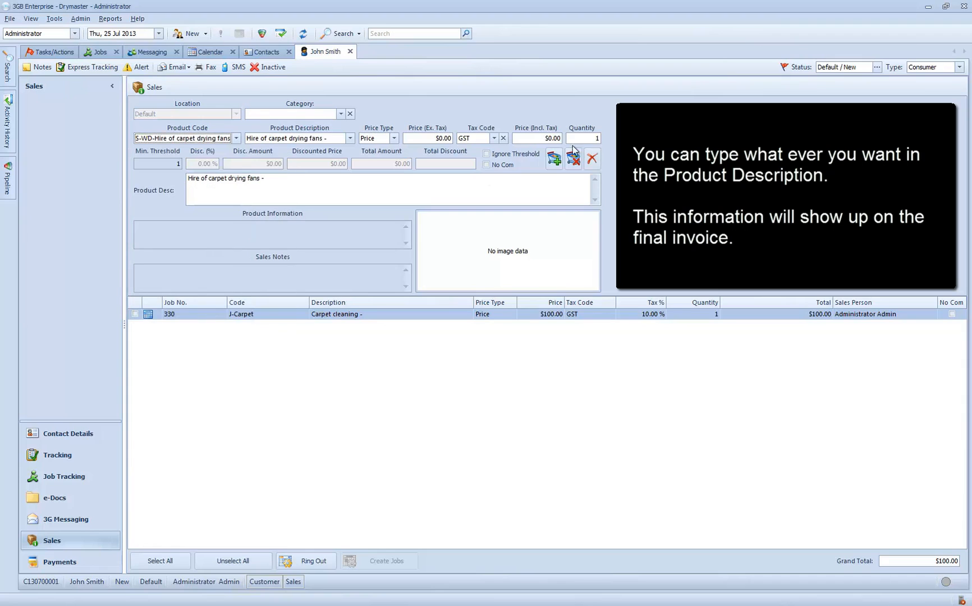
{"action": "left_click", "coordinate": [543, 139]}
{"action": "type", "text": "50"}
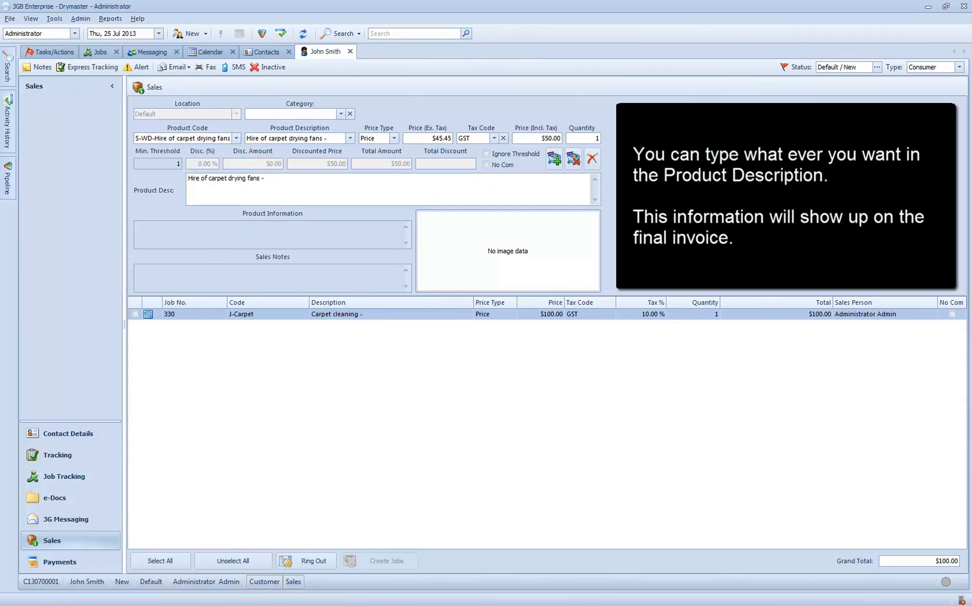
{"action": "left_click", "coordinate": [568, 165]}
Step: Add the S-WD-Hire of small dehumidifier item to the sale at $50 including tax
{"action": "left_click", "coordinate": [236, 139]}
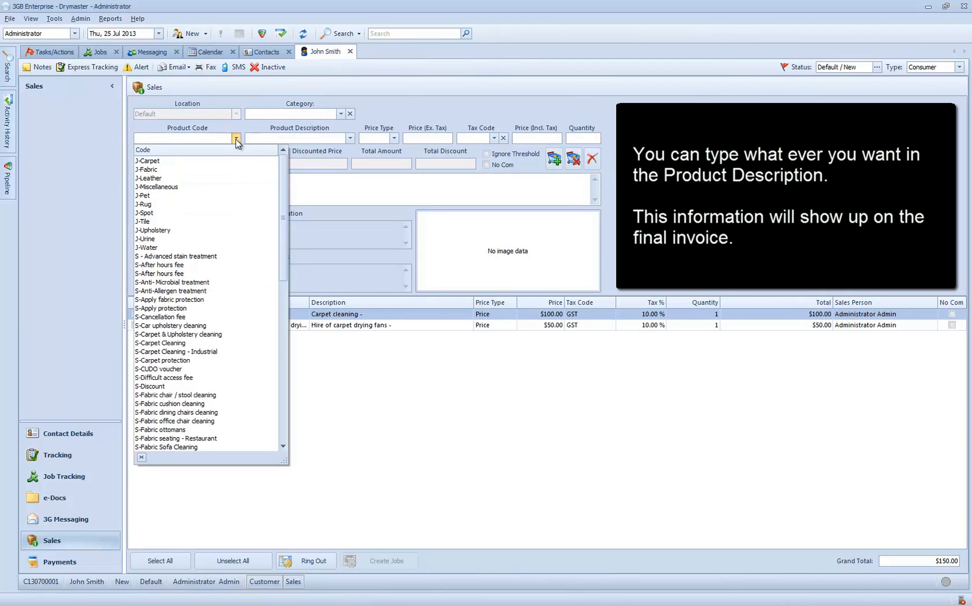
{"action": "type", "text": "S-WD"}
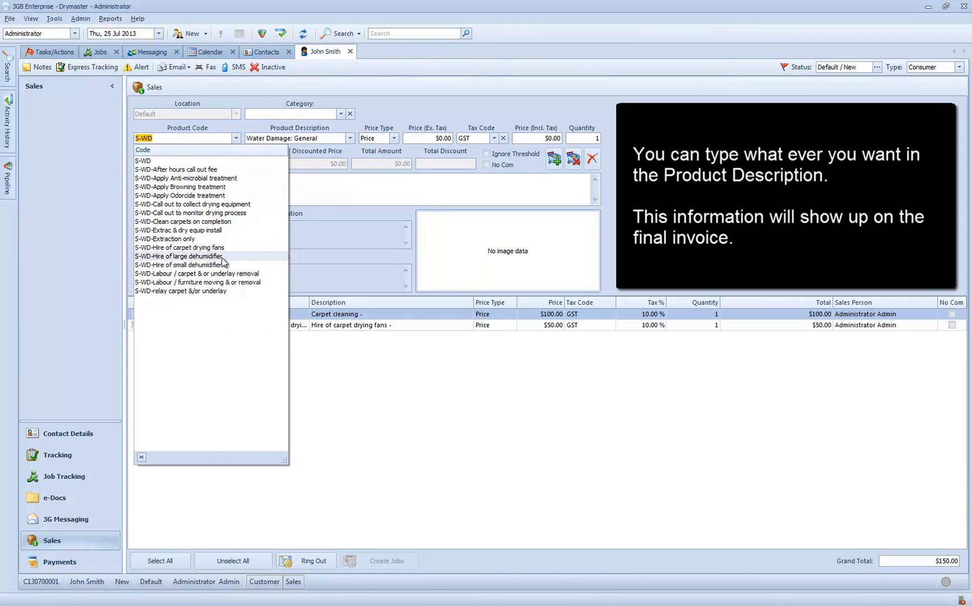
{"action": "left_click", "coordinate": [221, 265]}
{"action": "left_click", "coordinate": [541, 139]}
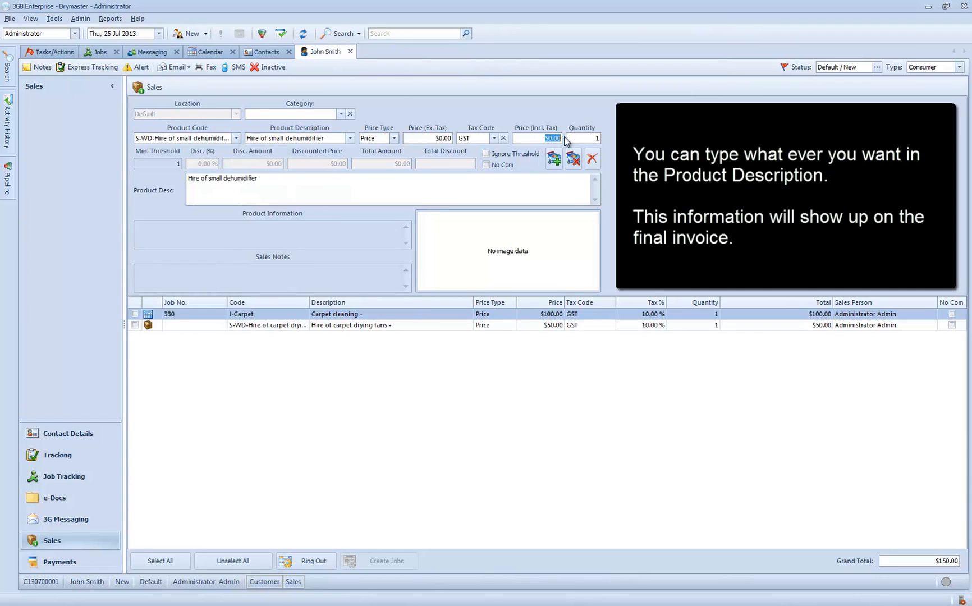
{"action": "type", "text": "50"}
{"action": "key", "text": "Return"}
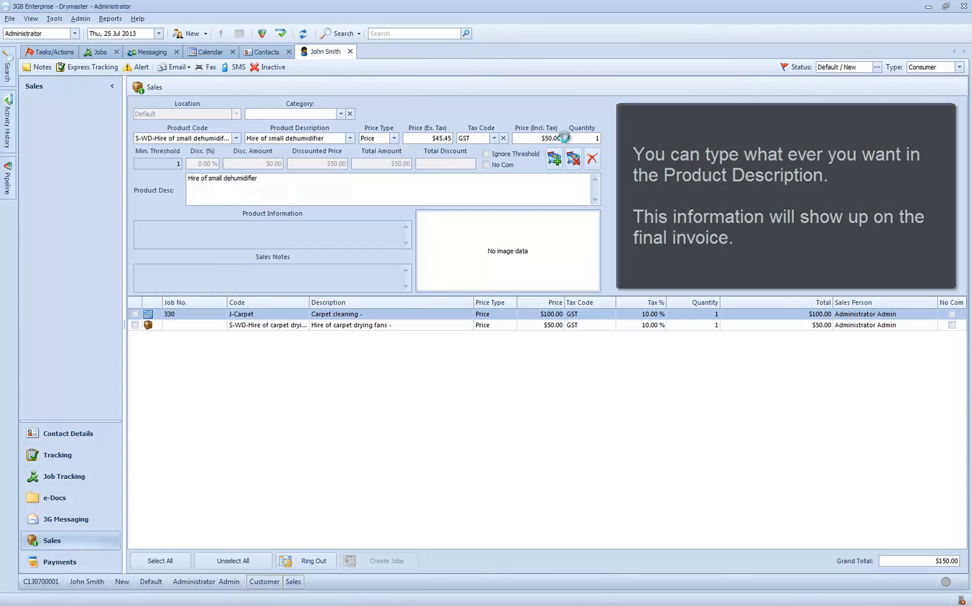
Step: Book the J-Carpet job into the QLD Gold Coast calendar on 25 July 2013, 13:00 to 15:00, check its item notes and save the appointment
{"action": "left_click", "coordinate": [174, 318]}
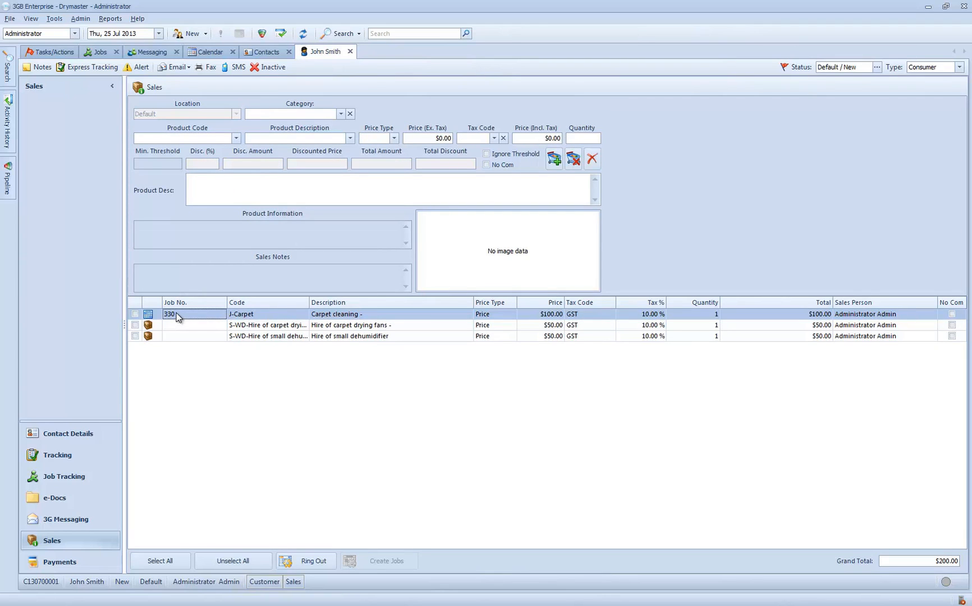
{"action": "right_click", "coordinate": [176, 314]}
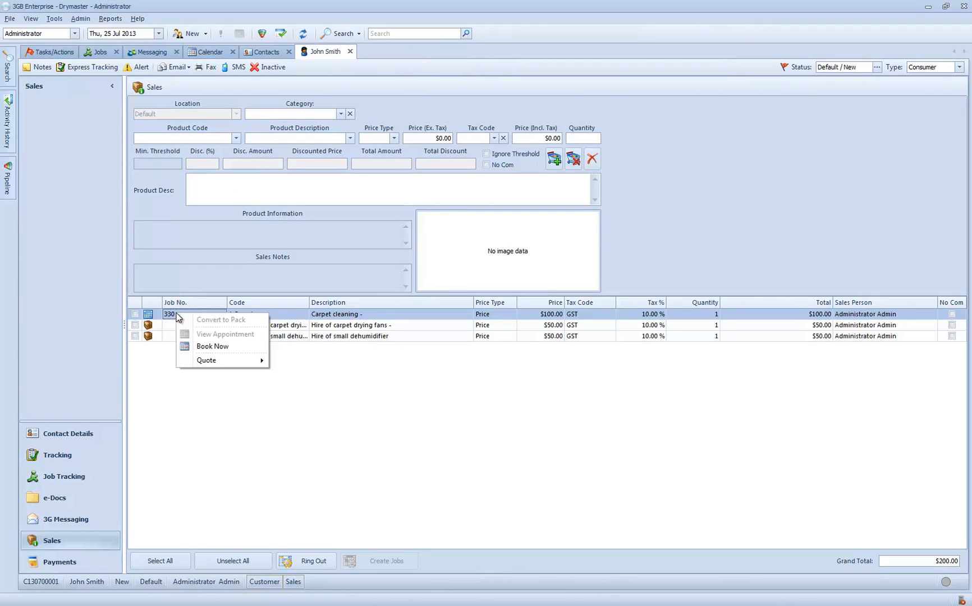
{"action": "left_click", "coordinate": [226, 348]}
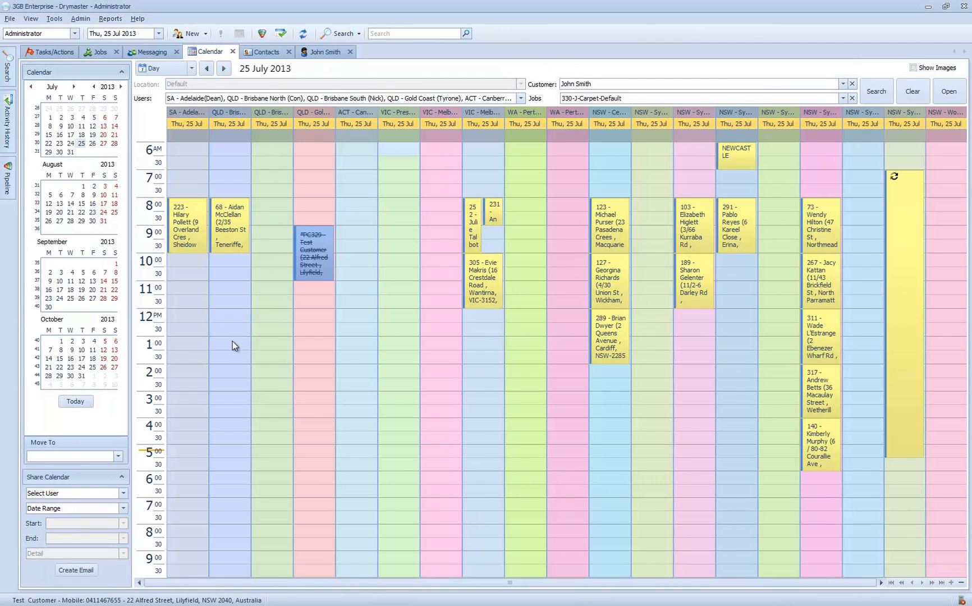
{"action": "double_click", "coordinate": [313, 344]}
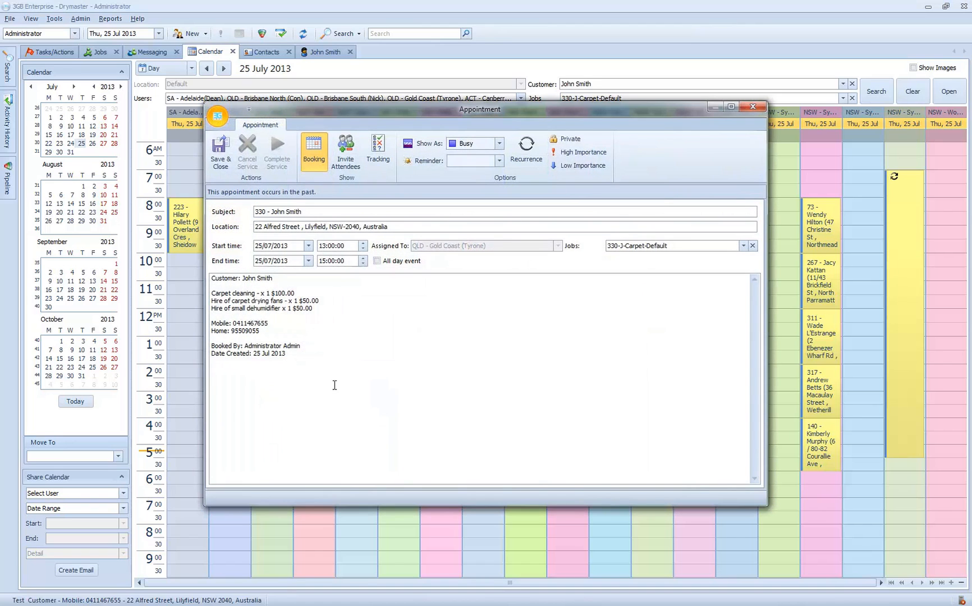
{"action": "left_click_drag", "start_coordinate": [326, 365], "coordinate": [213, 288]}
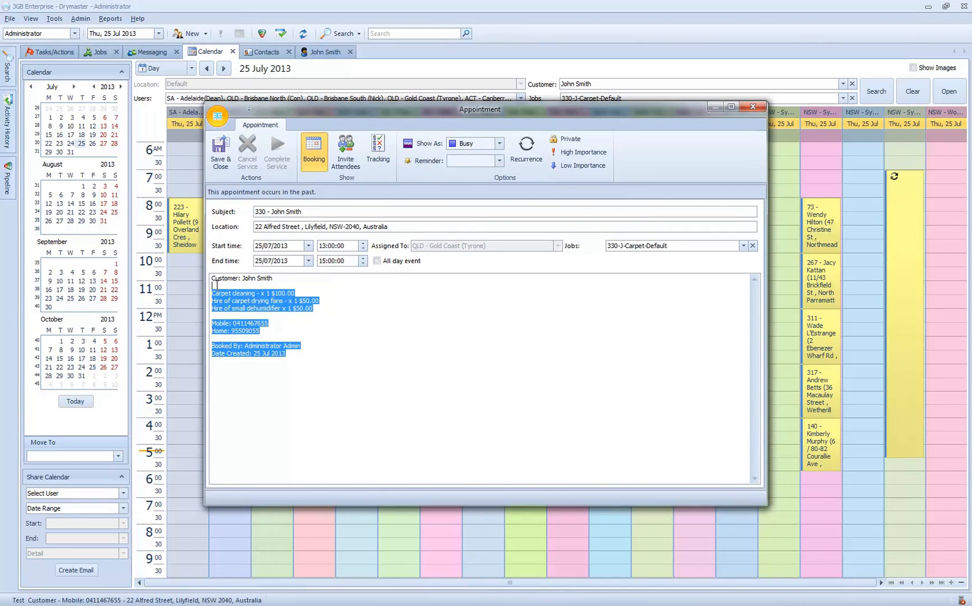
{"action": "left_click", "coordinate": [400, 316]}
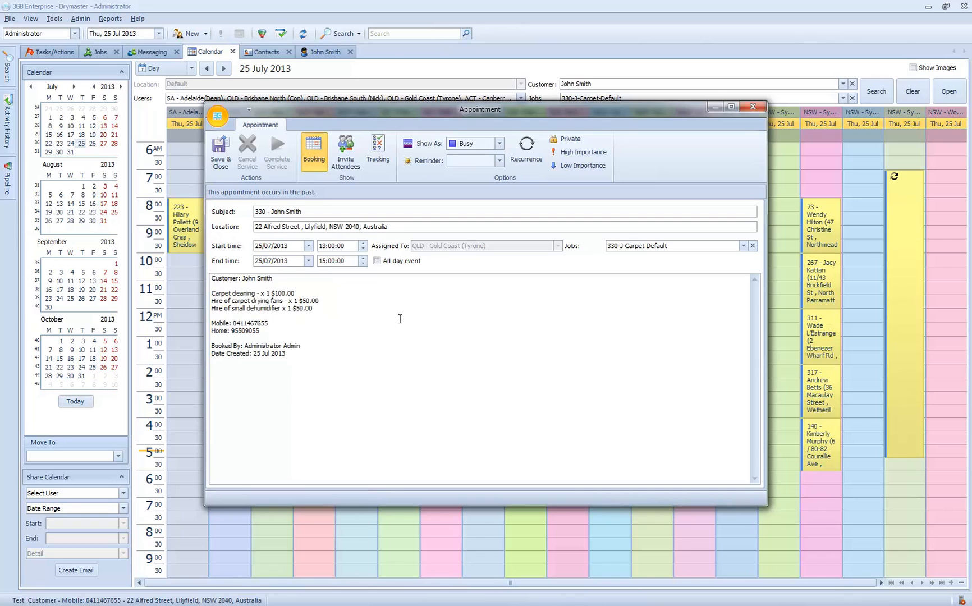
{"action": "left_click", "coordinate": [219, 149]}
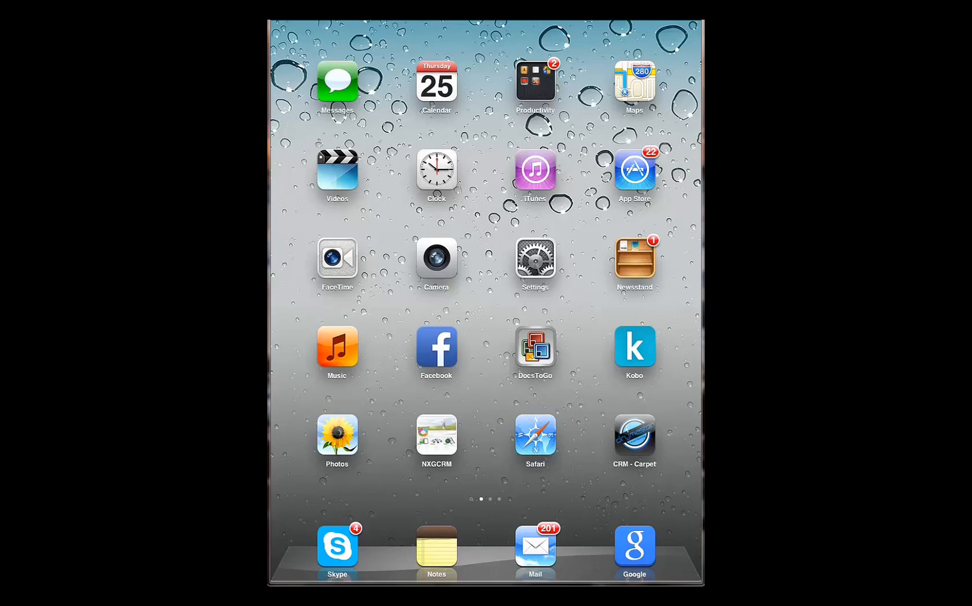
Step: In the tablet's Calendar, expand the 1 PM appointment's notes and map the route from the current location to its address
{"action": "left_click", "coordinate": [437, 83]}
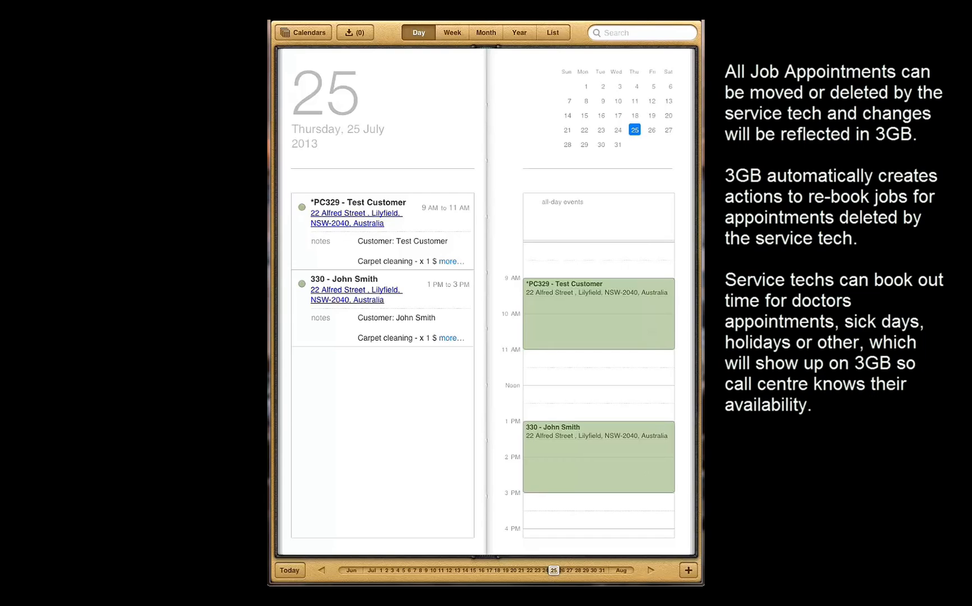
{"action": "left_click", "coordinate": [452, 338]}
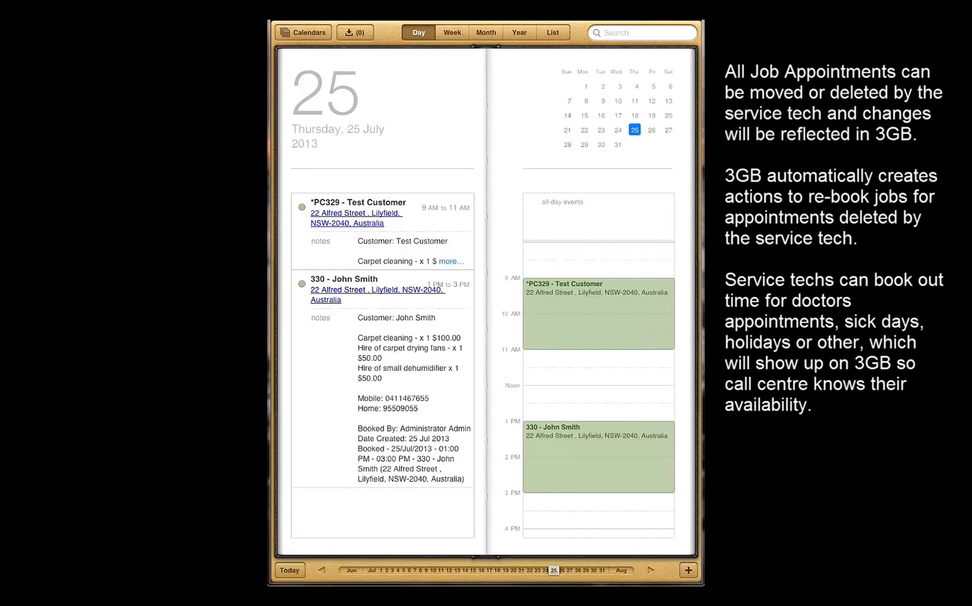
{"action": "left_click", "coordinate": [377, 291]}
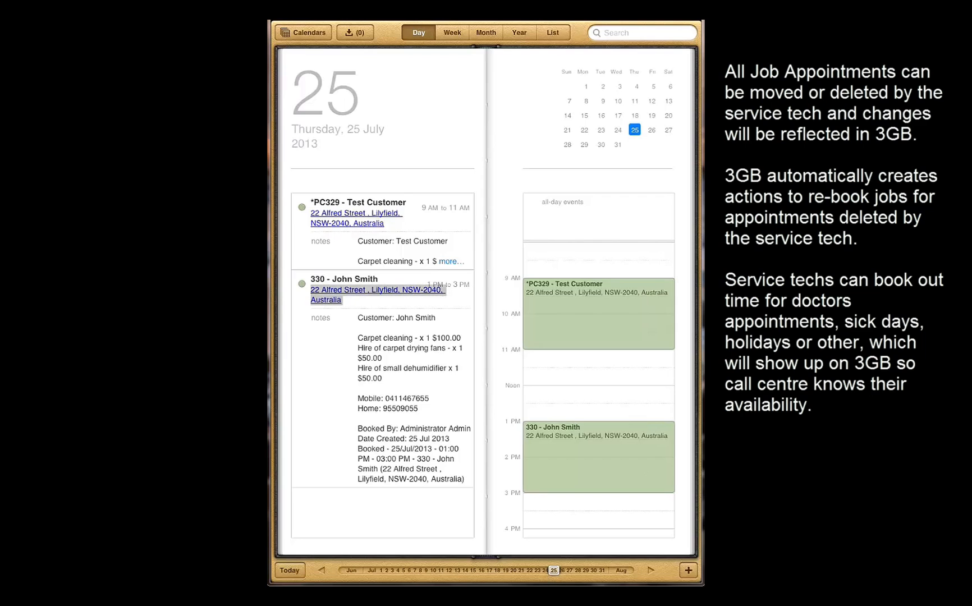
{"action": "left_click", "coordinate": [402, 197]}
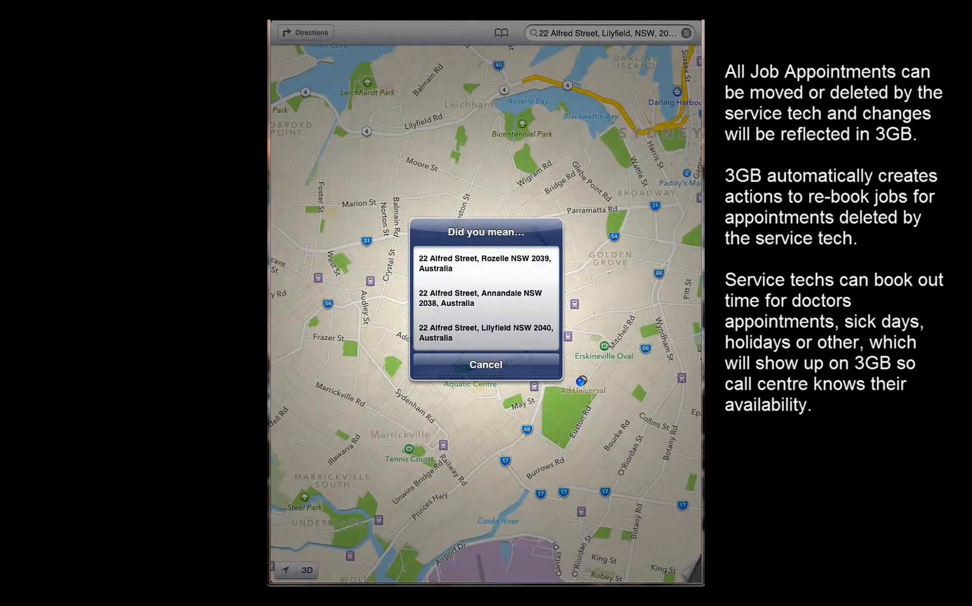
{"action": "left_click", "coordinate": [486, 332]}
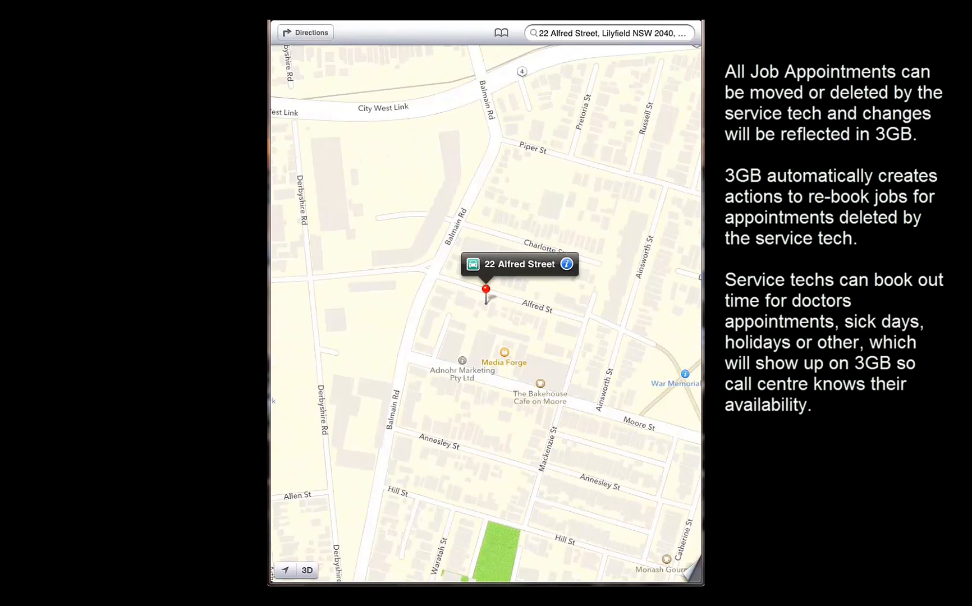
{"action": "left_click", "coordinate": [305, 32]}
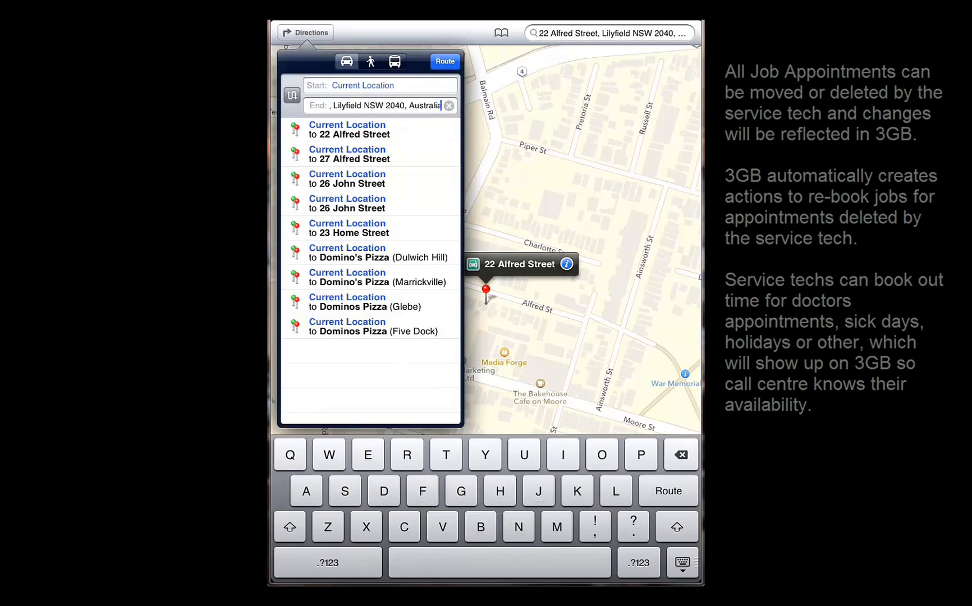
{"action": "left_click", "coordinate": [449, 61]}
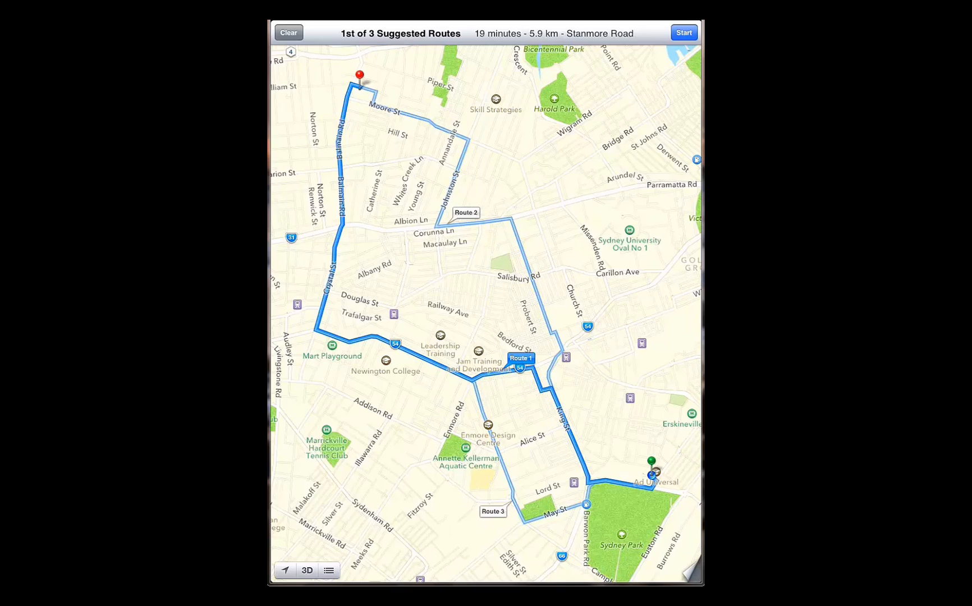
{"action": "left_click_drag", "start_coordinate": [634, 315], "coordinate": [337, 315]}
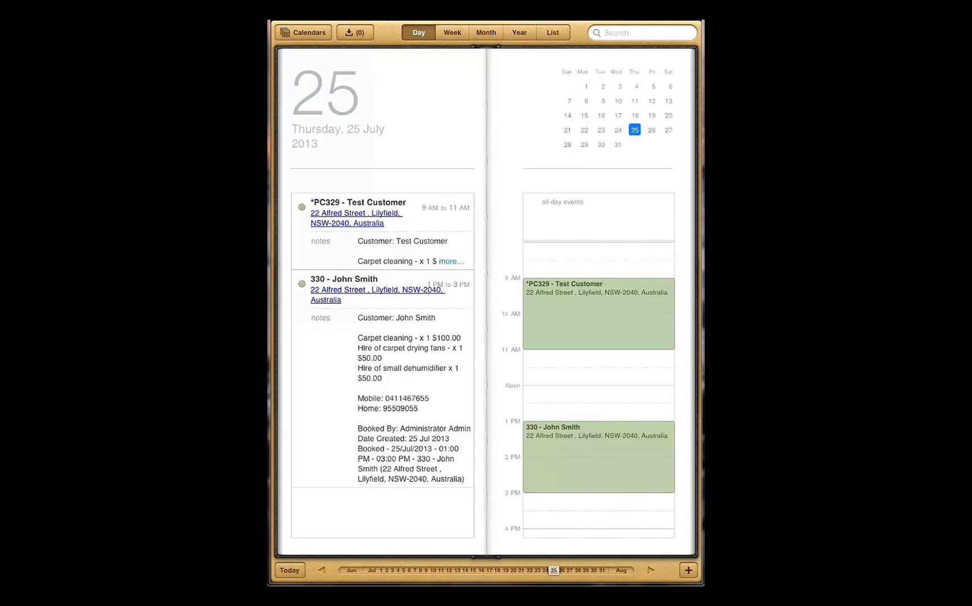
Step: Switch to the CRM - Carpet web form on the tablet and enter the operator's username and the 1 PM booking's job number
{"action": "key", "text": "Home"}
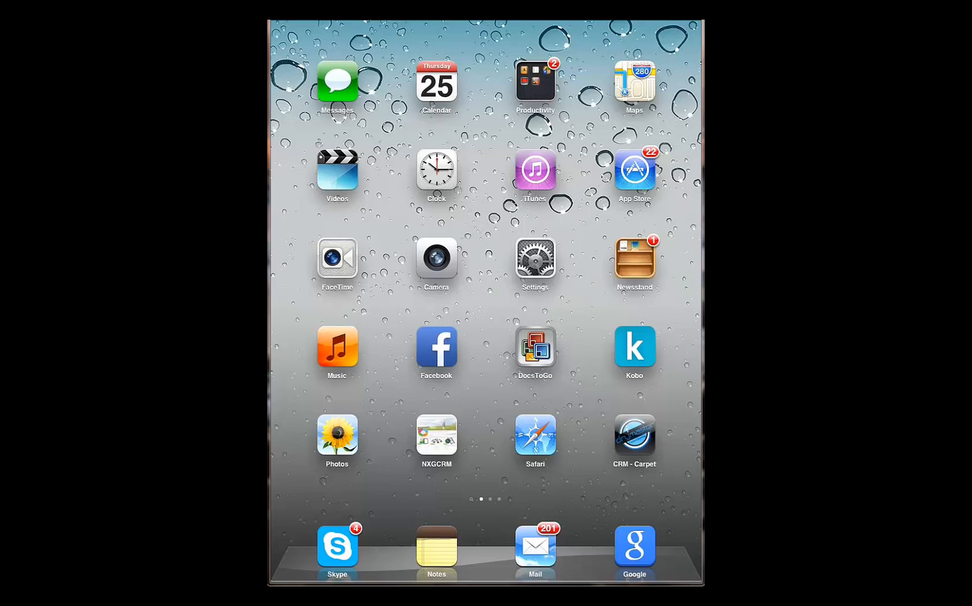
{"action": "left_click", "coordinate": [634, 435]}
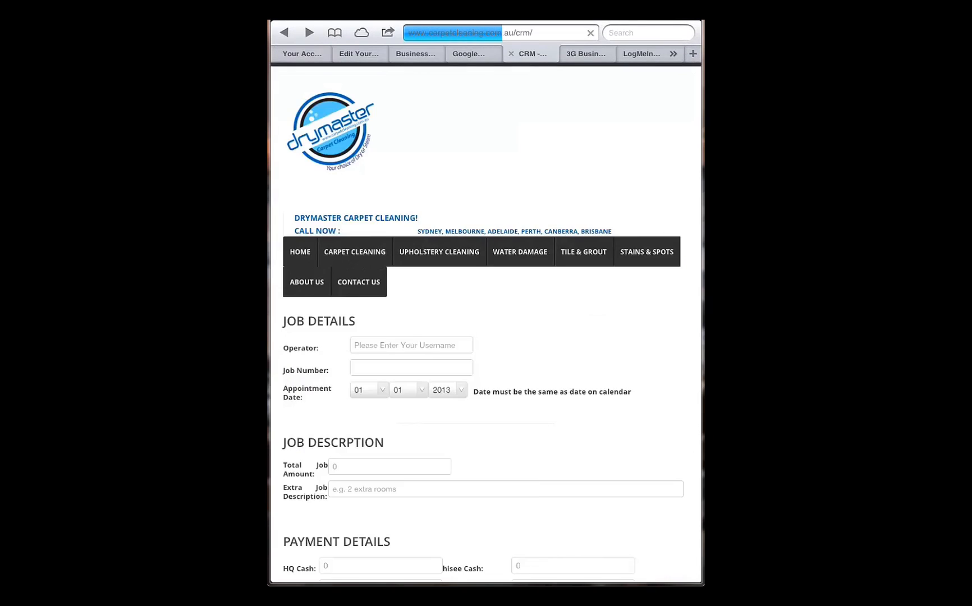
{"action": "scroll", "coordinate": [486, 323], "scroll_direction": "down", "scroll_amount": 5}
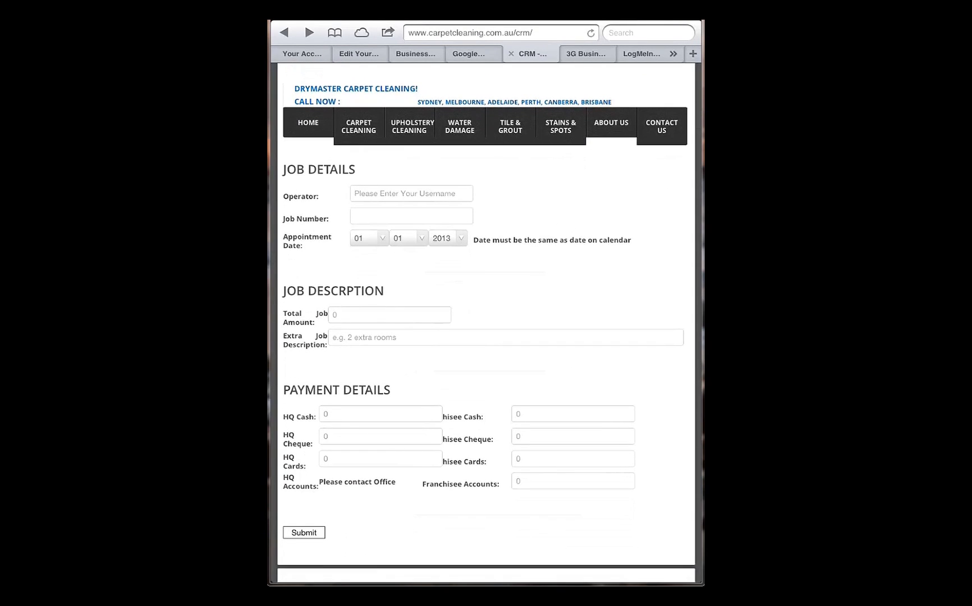
{"action": "left_click", "coordinate": [412, 193]}
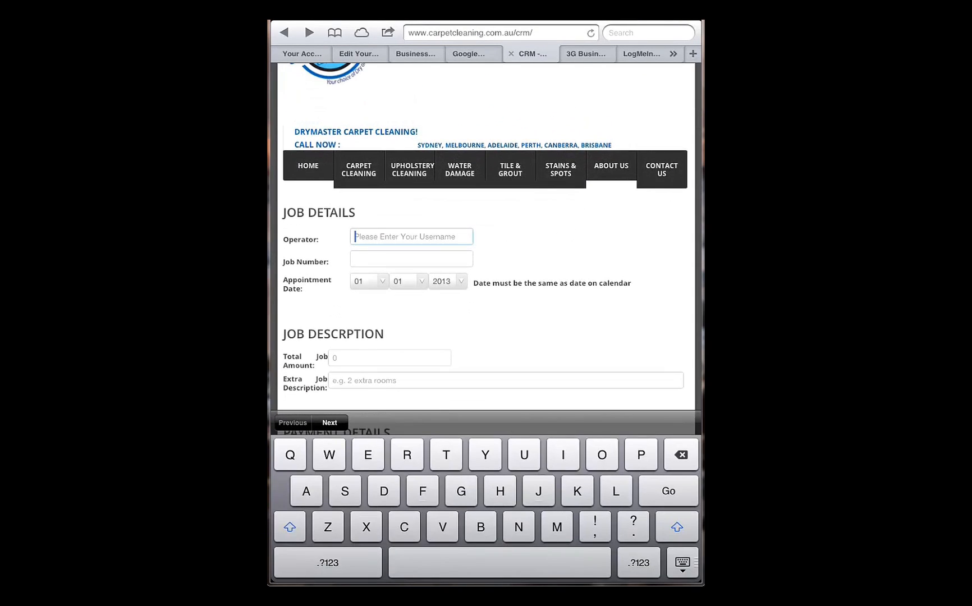
{"action": "type", "text": "Mi"}
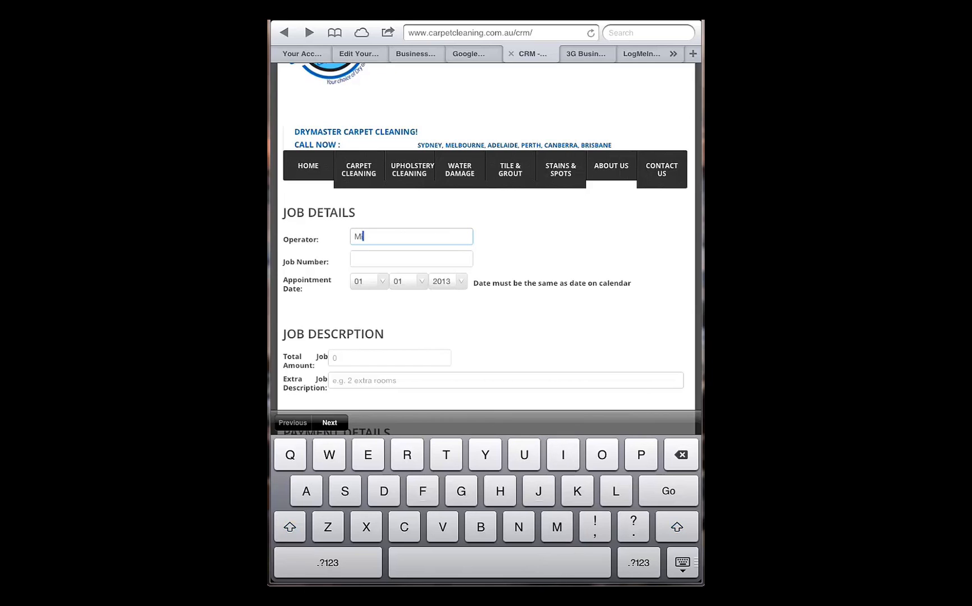
{"action": "type", "text": "ke"}
{"action": "left_click", "coordinate": [411, 259]}
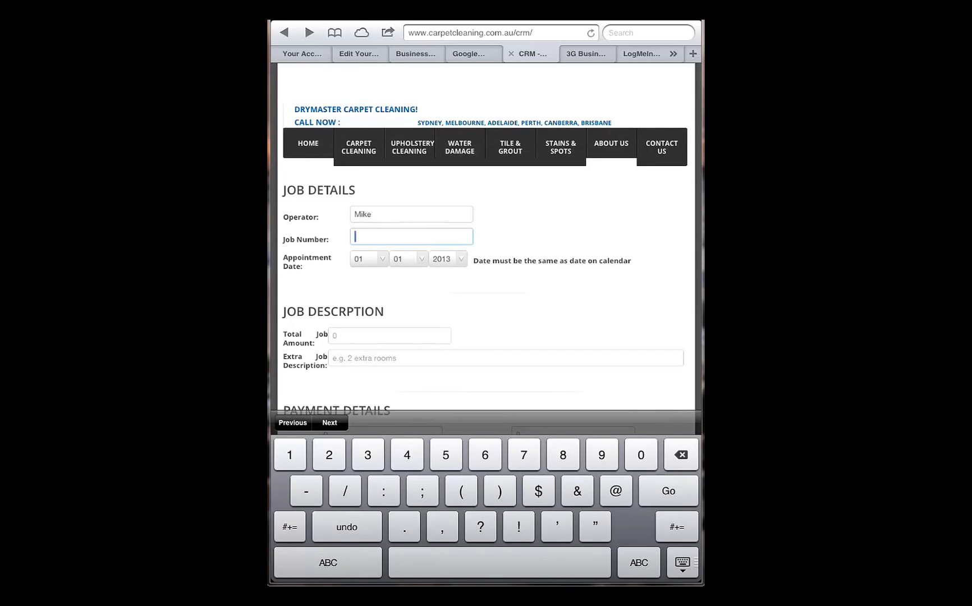
{"action": "type", "text": "330"}
{"action": "scroll", "coordinate": [487, 242], "scroll_direction": "down", "scroll_amount": 1}
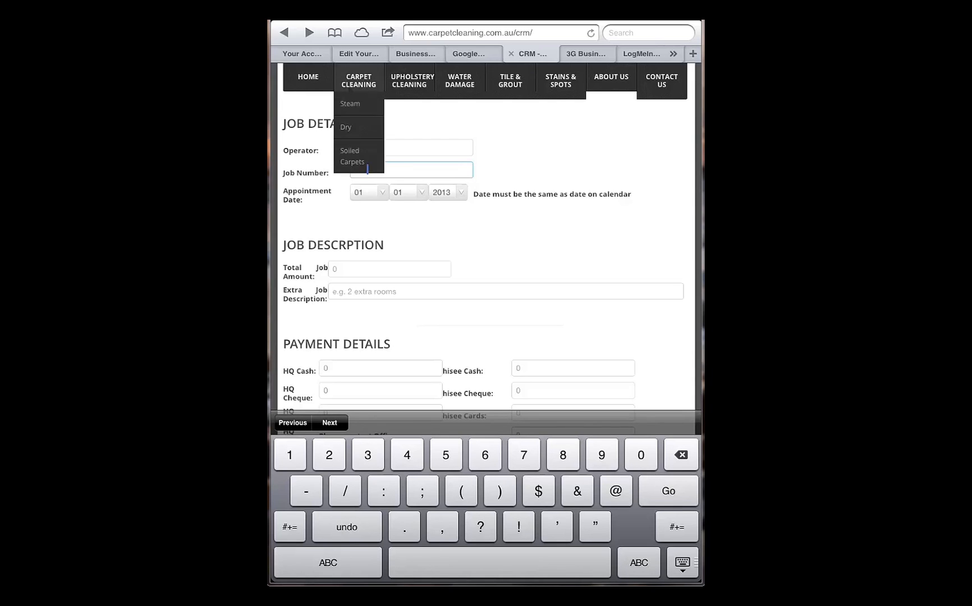
Step: Set the total job amount to 200 and record the full 200 as an HQ Cards payment
{"action": "left_click", "coordinate": [389, 269]}
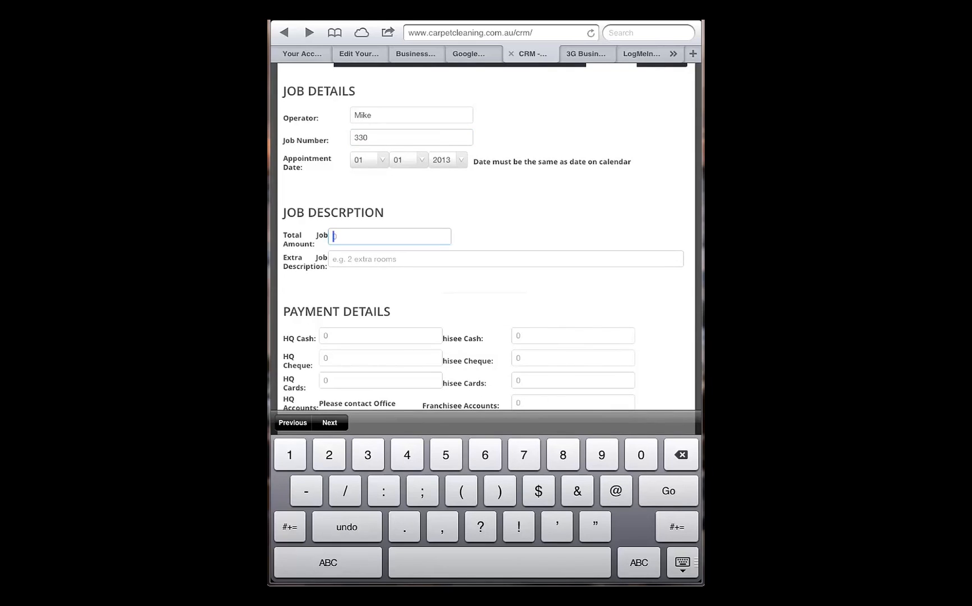
{"action": "type", "text": "200"}
{"action": "left_click", "coordinate": [393, 259]}
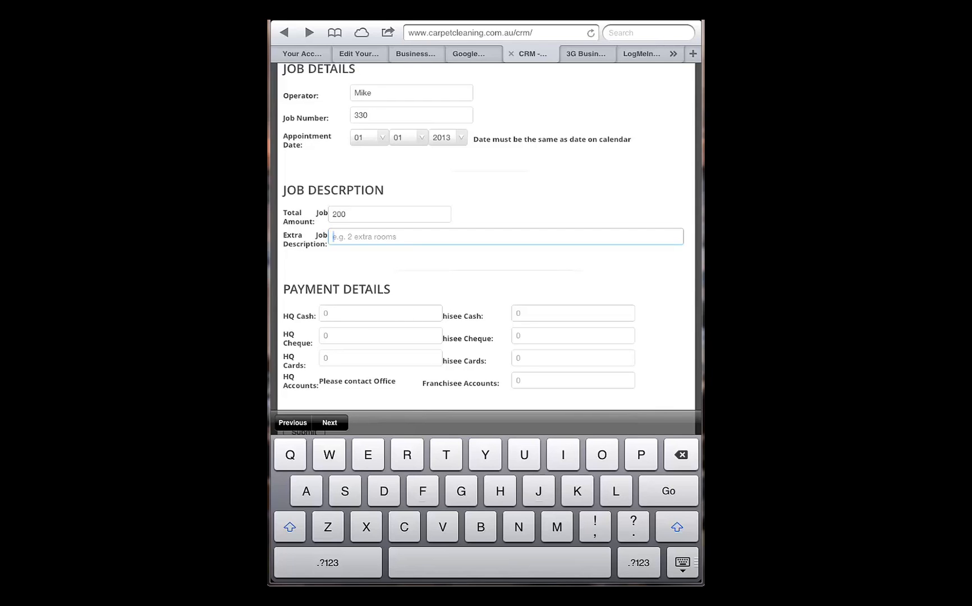
{"action": "left_click", "coordinate": [380, 358]}
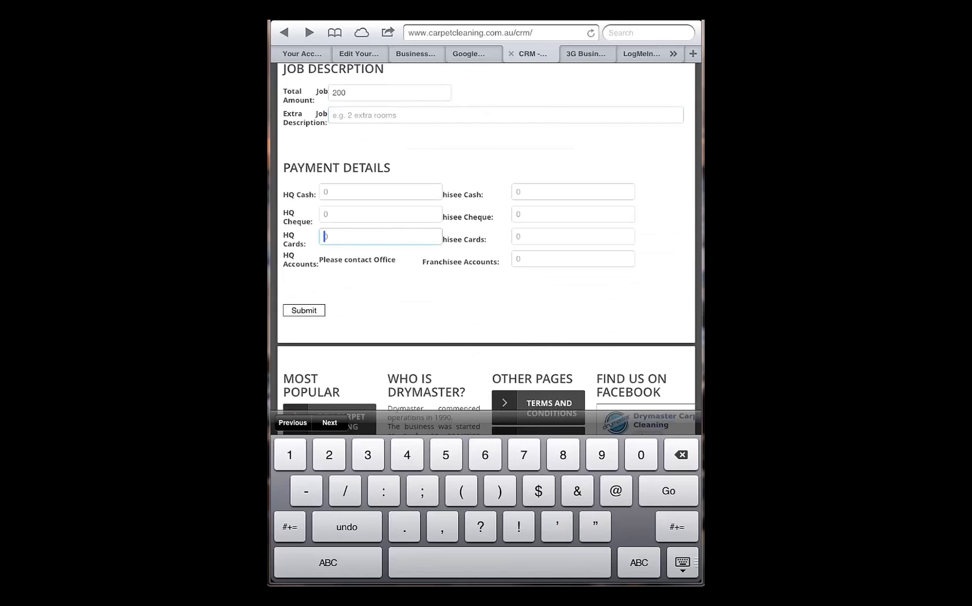
{"action": "type", "text": "2"}
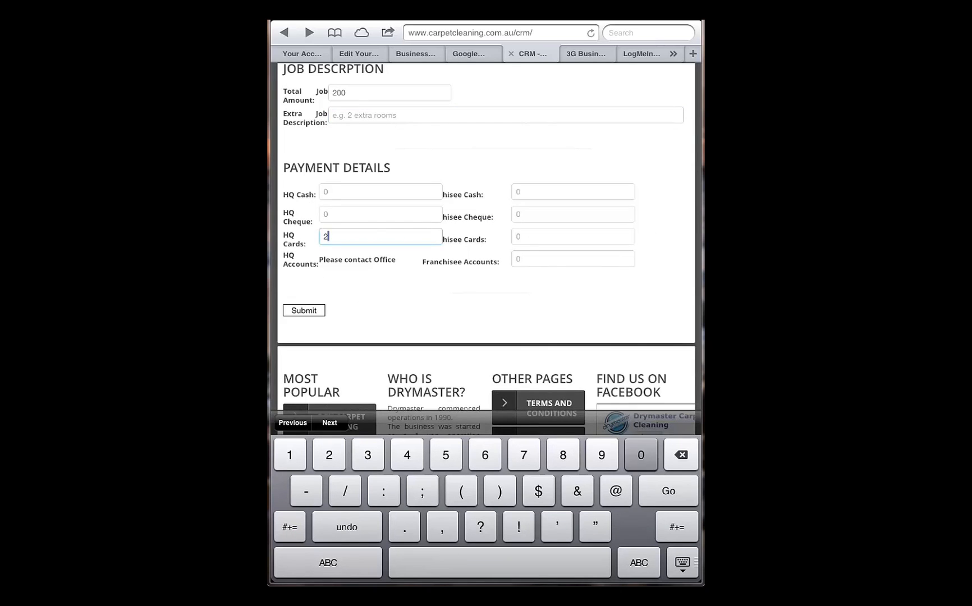
{"action": "type", "text": "00"}
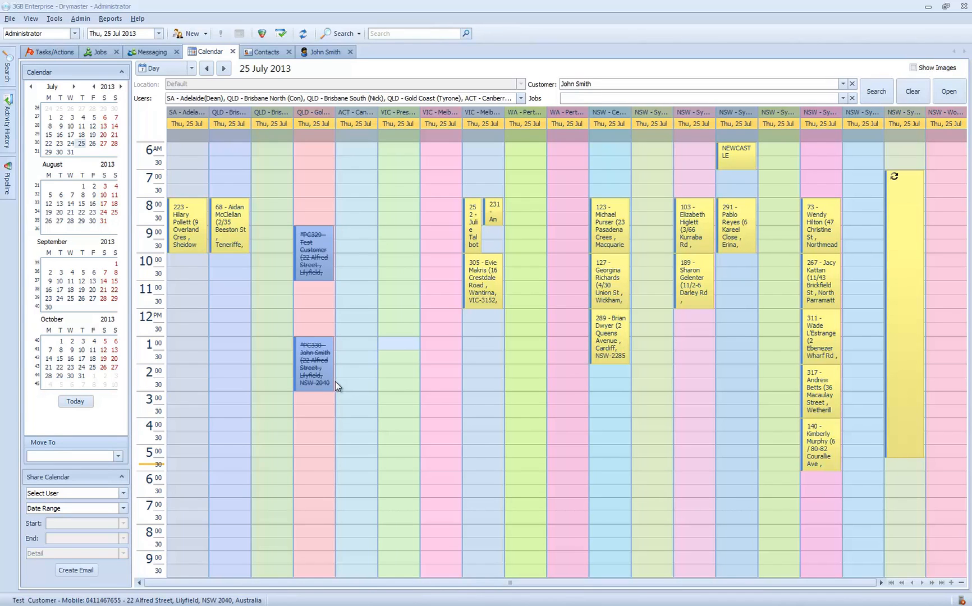
Step: Switch to 3GB Enterprise, check the 1 PM QLD Gold Coast appointment's details on 25 July 2013 and open its customer record
{"action": "left_click", "coordinate": [331, 383]}
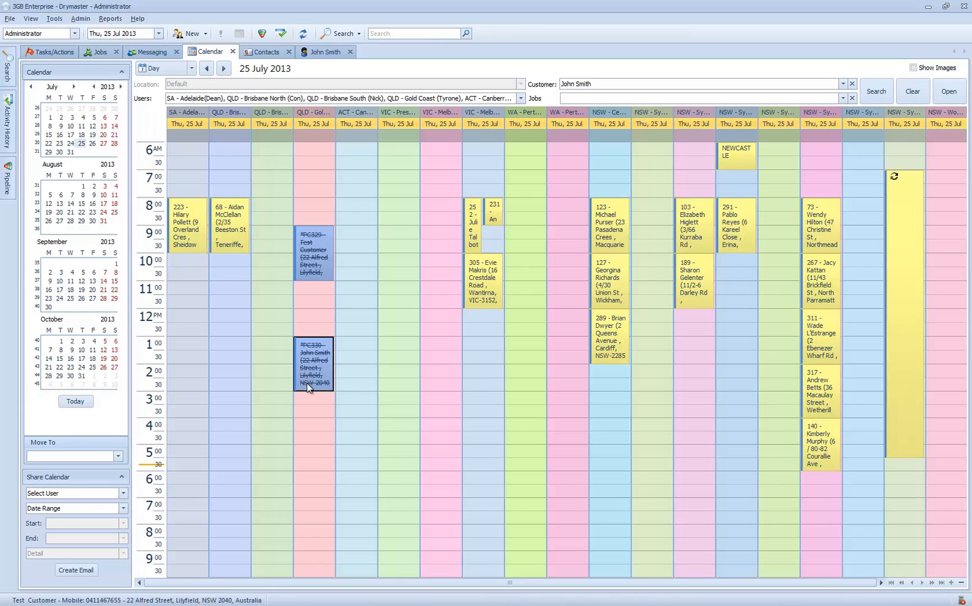
{"action": "mouse_move", "coordinate": [315, 372]}
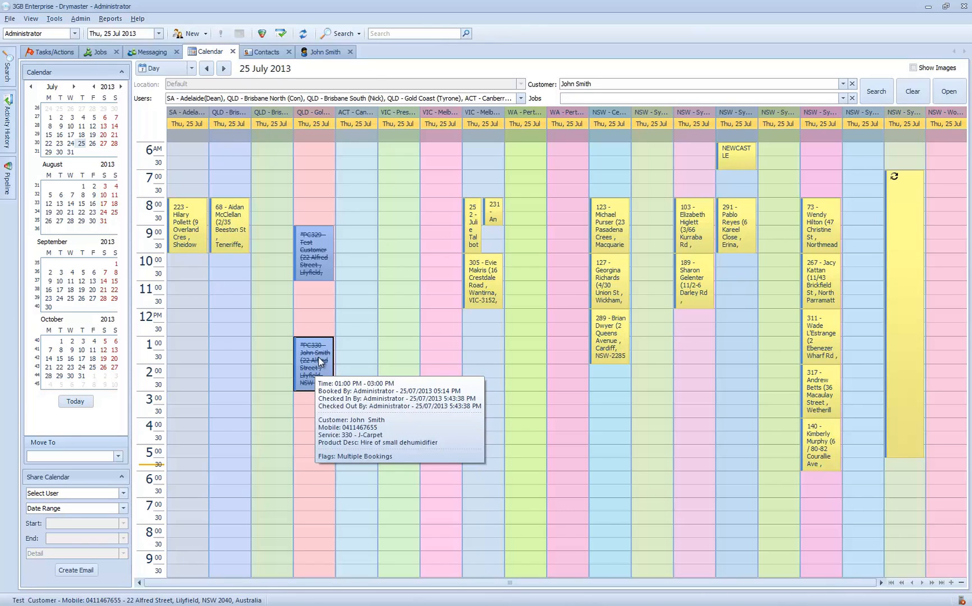
{"action": "left_click", "coordinate": [351, 52]}
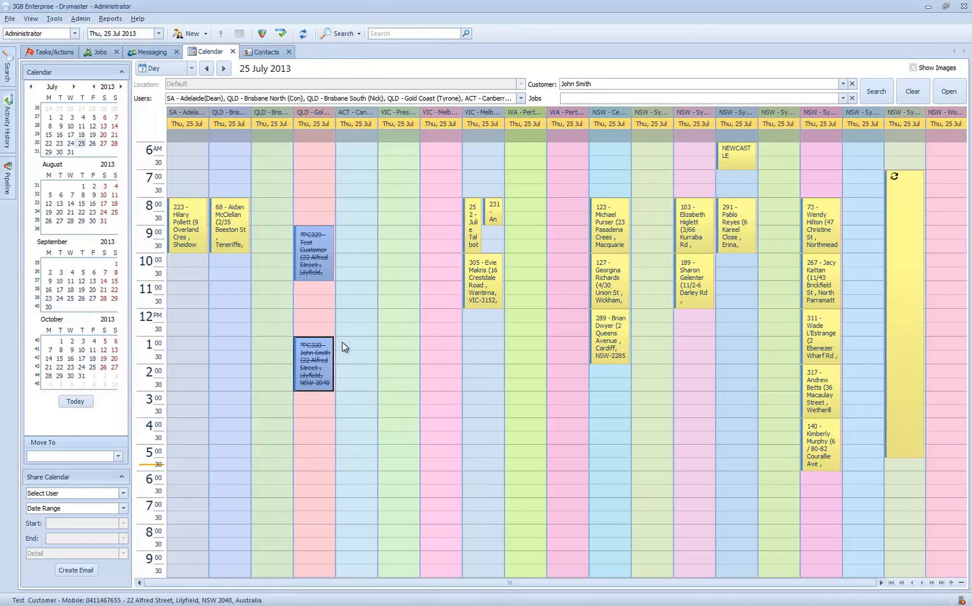
{"action": "right_click", "coordinate": [317, 357]}
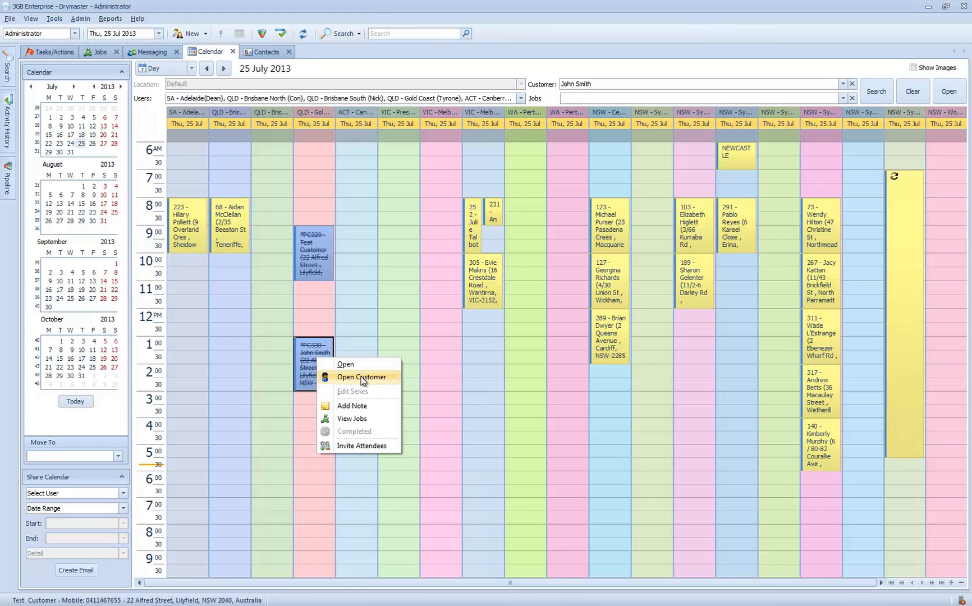
{"action": "left_click", "coordinate": [362, 378]}
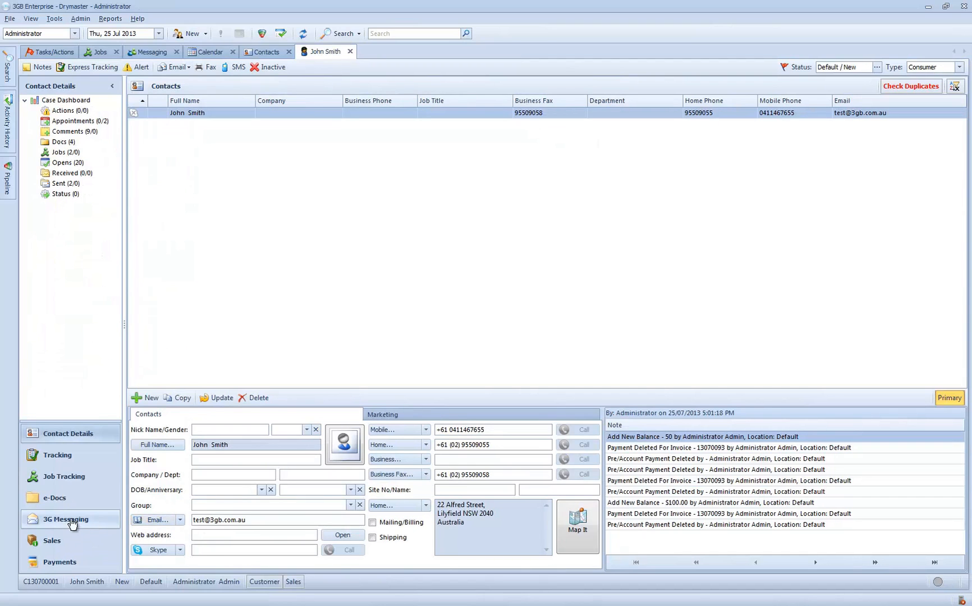
Step: In the customer's payments, view the invoice for the J-Carpet job from the 1 PM booking and close its preview
{"action": "left_click", "coordinate": [74, 562]}
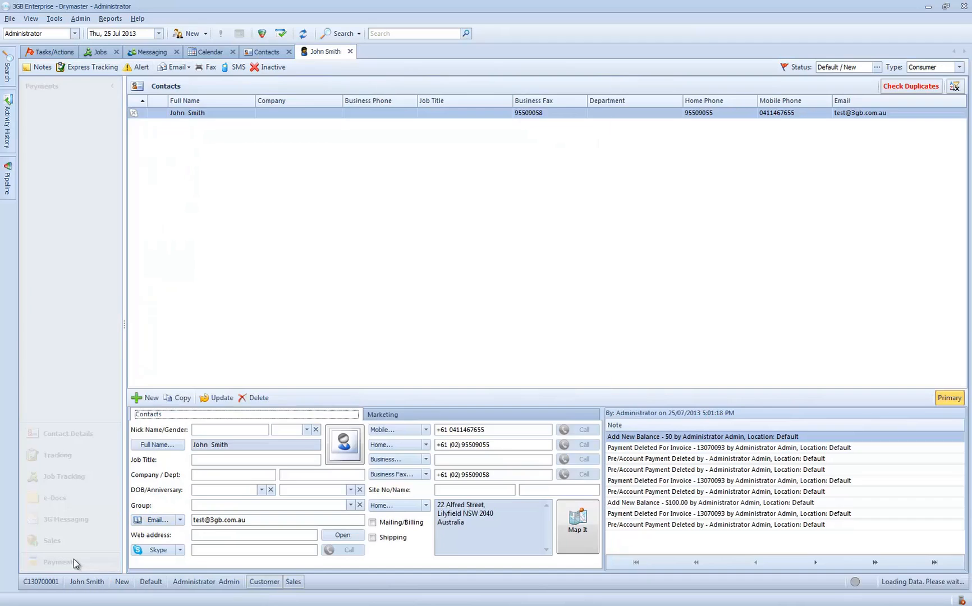
{"action": "left_click", "coordinate": [323, 168]}
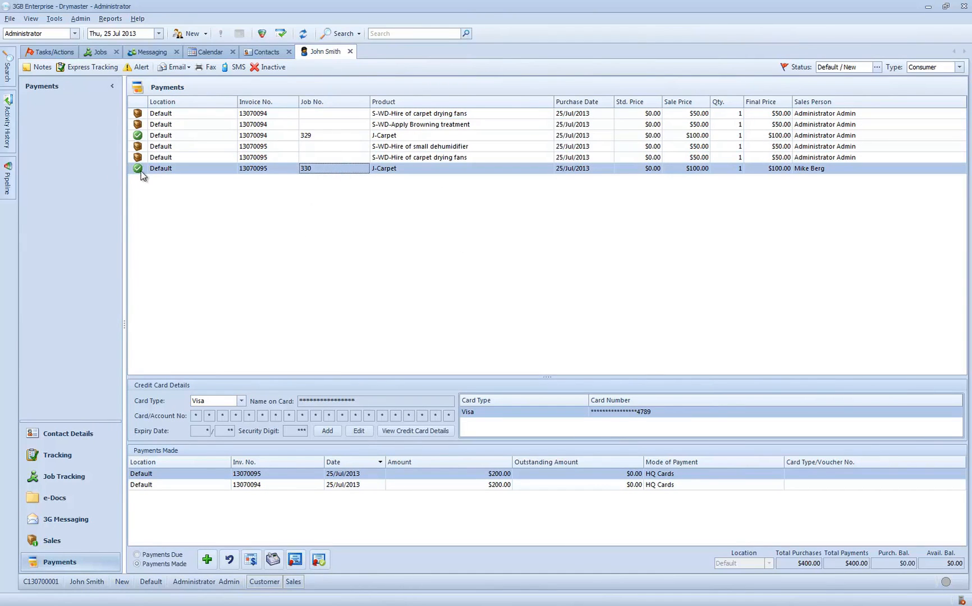
{"action": "right_click", "coordinate": [252, 170]}
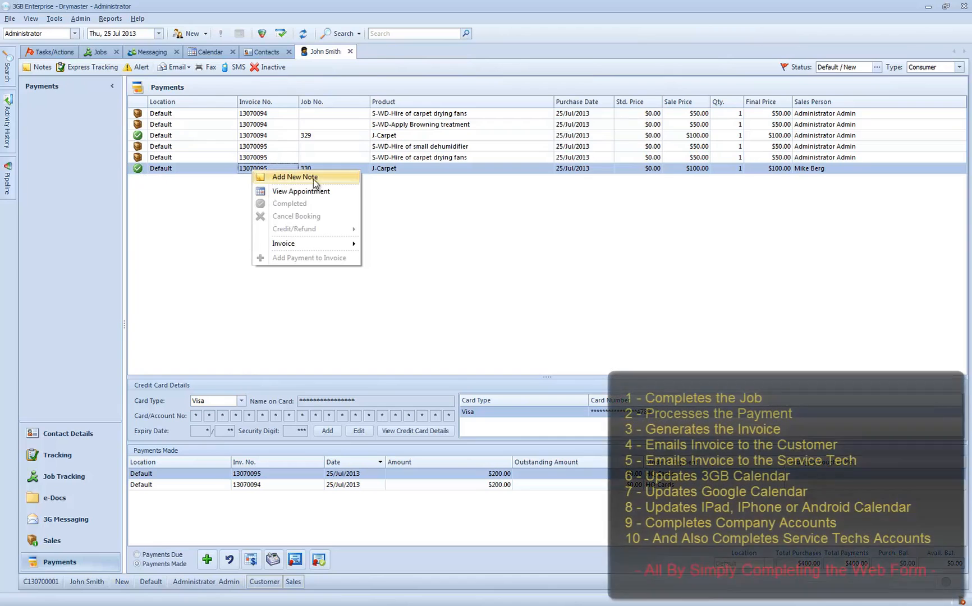
{"action": "mouse_move", "coordinate": [308, 246]}
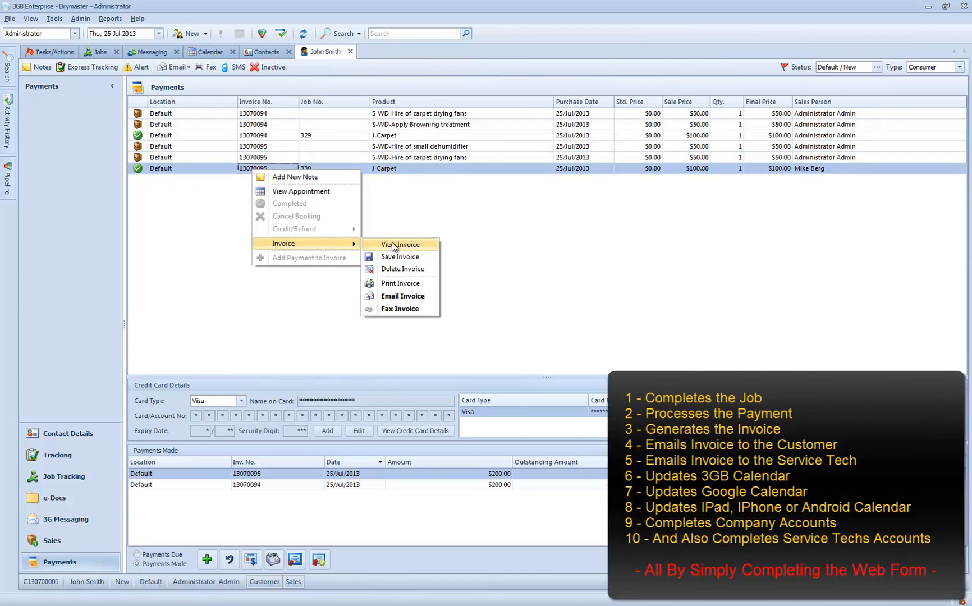
{"action": "left_click", "coordinate": [394, 246]}
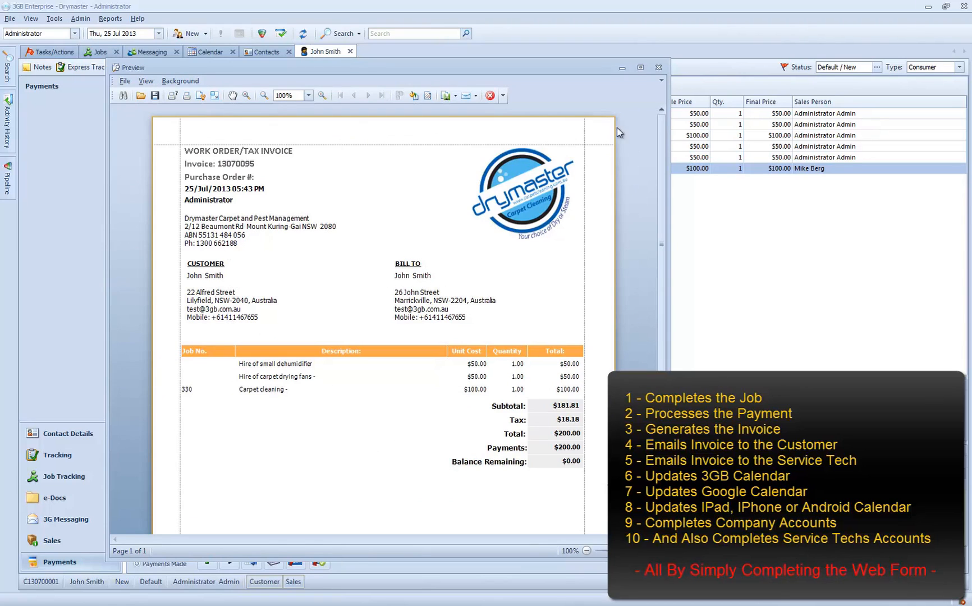
{"action": "left_click", "coordinate": [658, 67]}
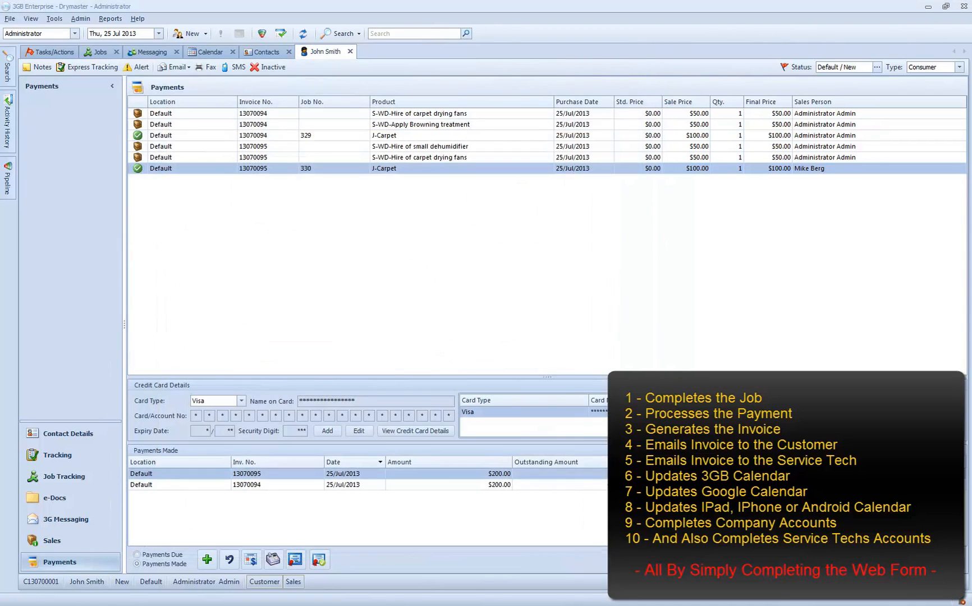
Step: In the customer's sent messages, open the latest invoice email, examine its PDF attachment, and recheck the 1 PM appointment in the calendar
{"action": "key", "text": "ctrl+alt+m"}
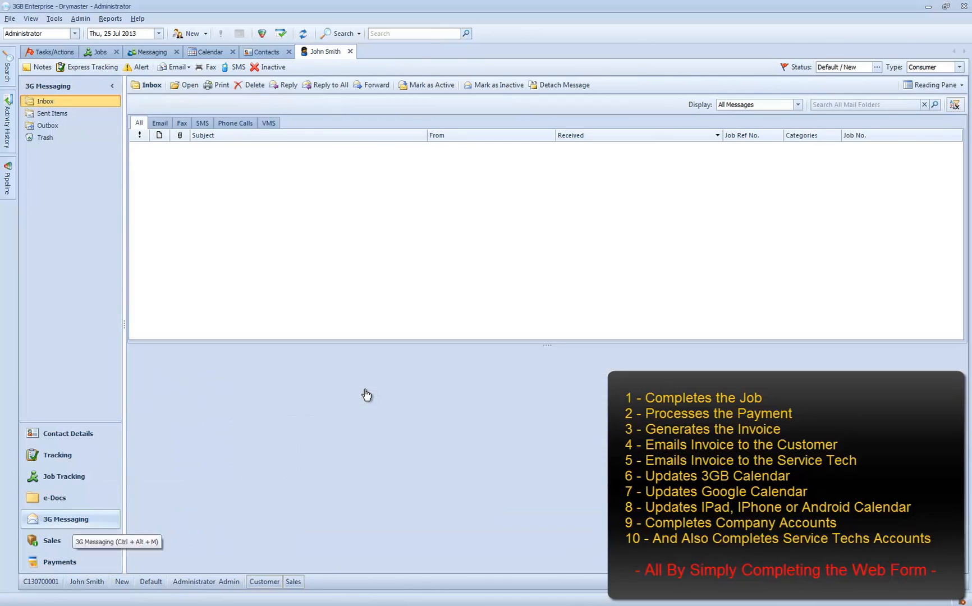
{"action": "left_click", "coordinate": [52, 114]}
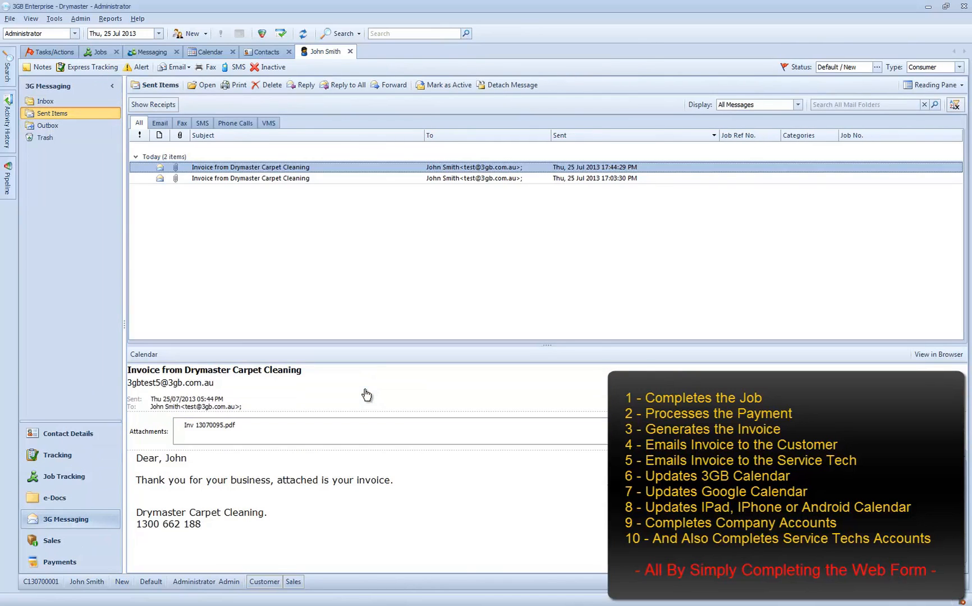
{"action": "double_click", "coordinate": [231, 167]}
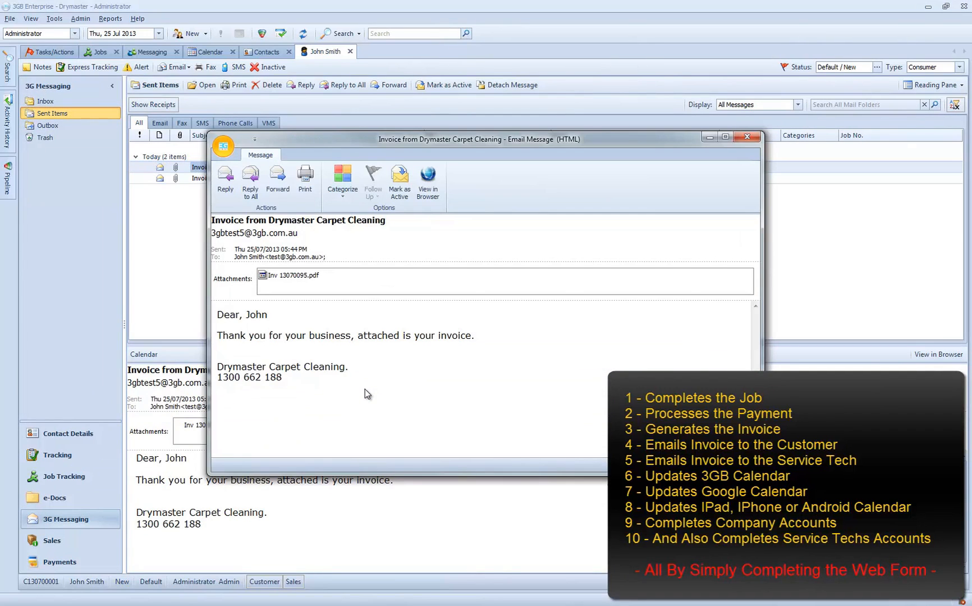
{"action": "double_click", "coordinate": [289, 275]}
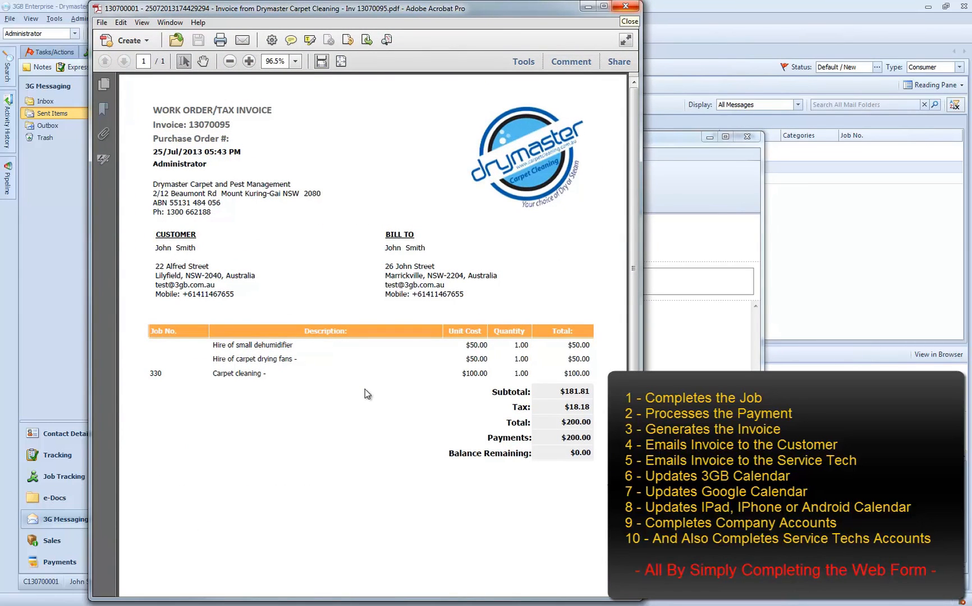
{"action": "left_click", "coordinate": [628, 6]}
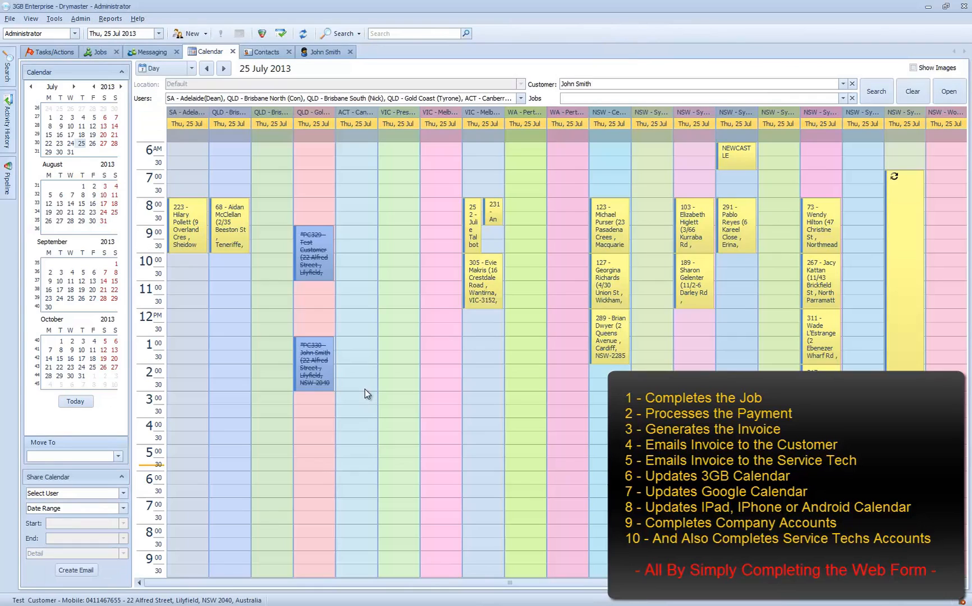
{"action": "mouse_move", "coordinate": [365, 389]}
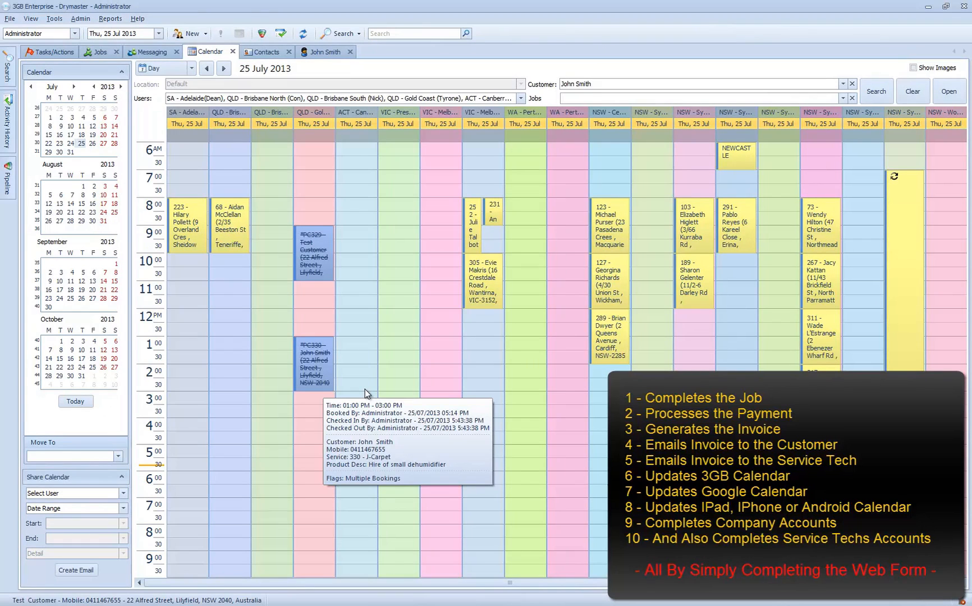